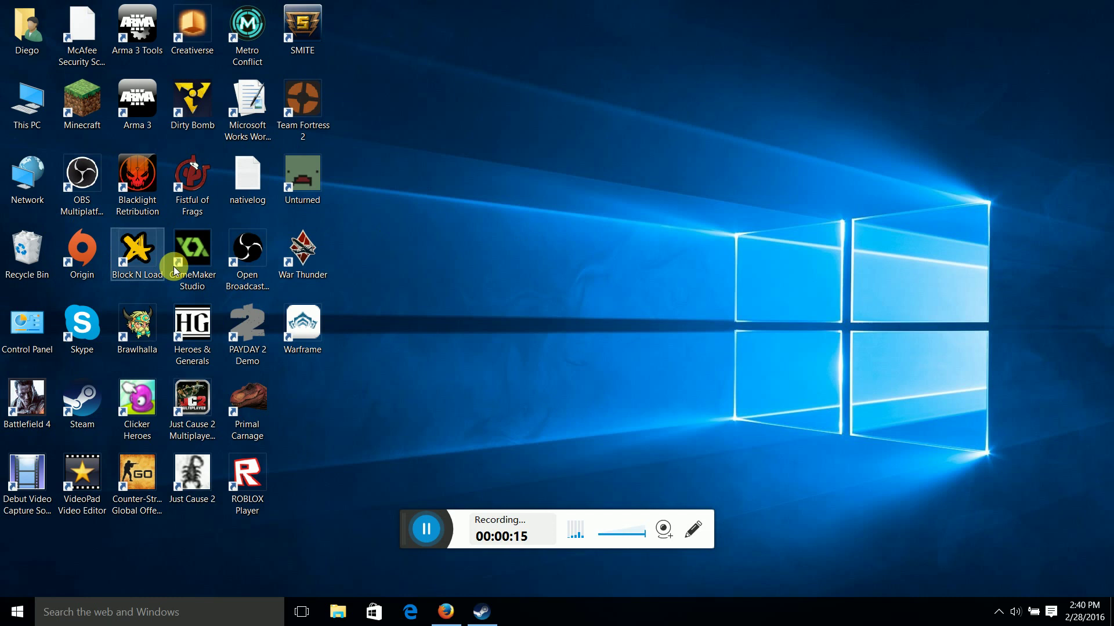
- Launch OBS Studio from its desktop shortcut and bring the OBS window to the front
left_click(87, 184)
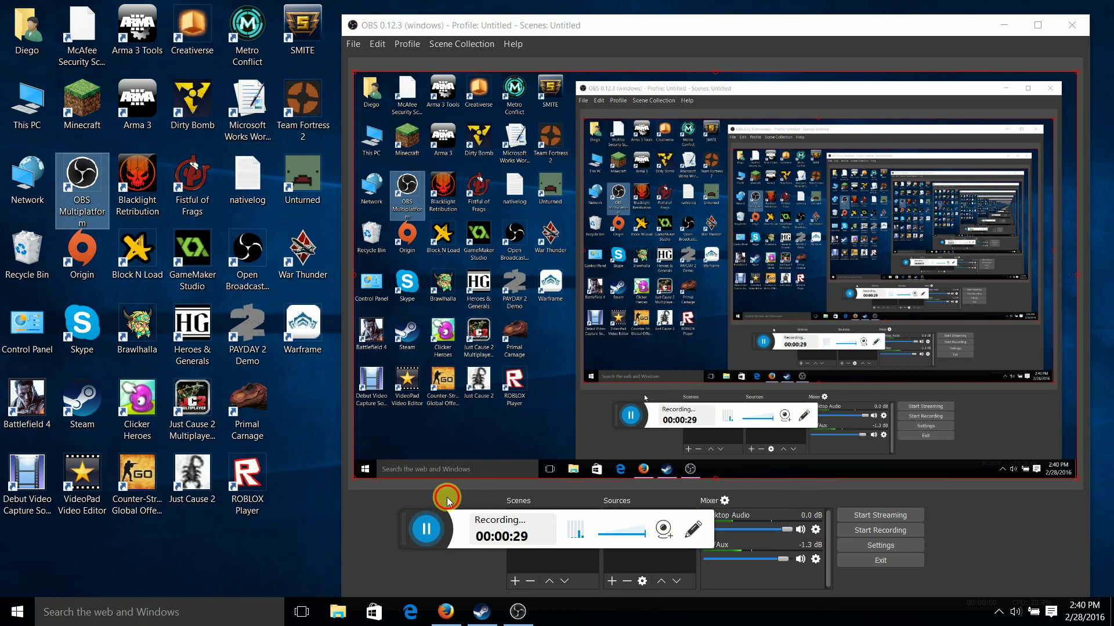
left_click(699, 529)
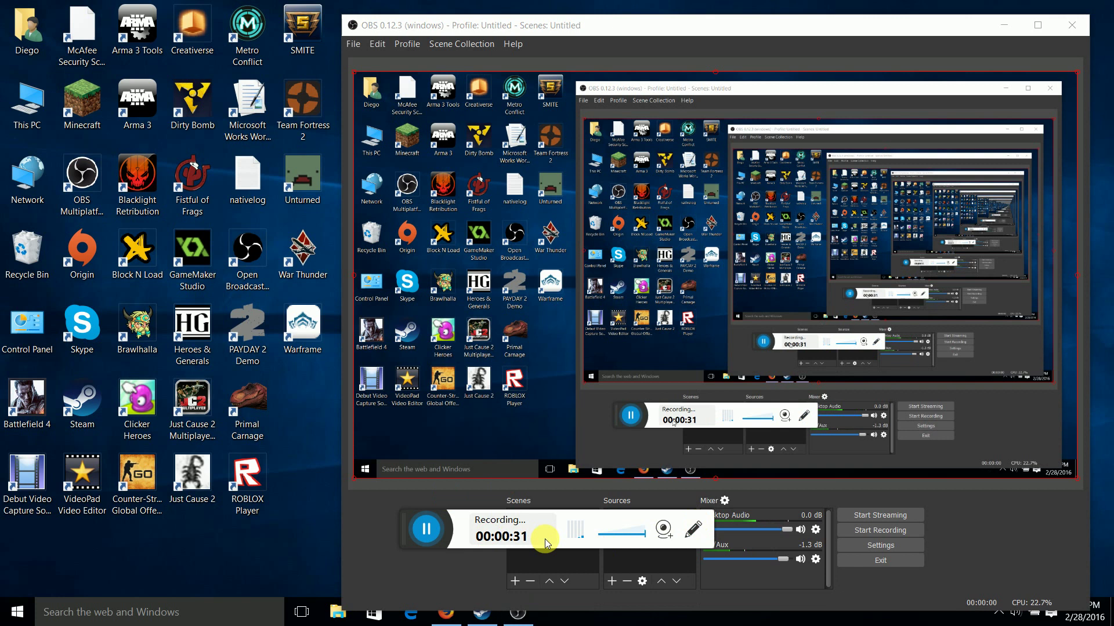
left_click(578, 570)
- Replace the default 'Scene 1' name with 'pop' and confirm the new scene
left_click(514, 581)
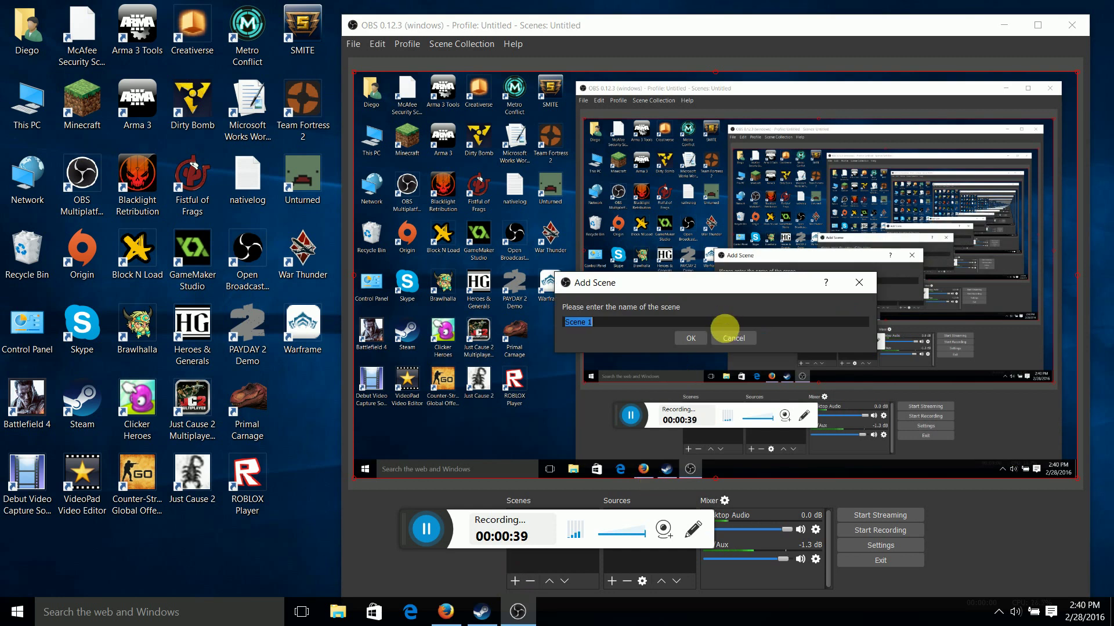
key("BackSpace")
type("pop")
left_click(699, 337)
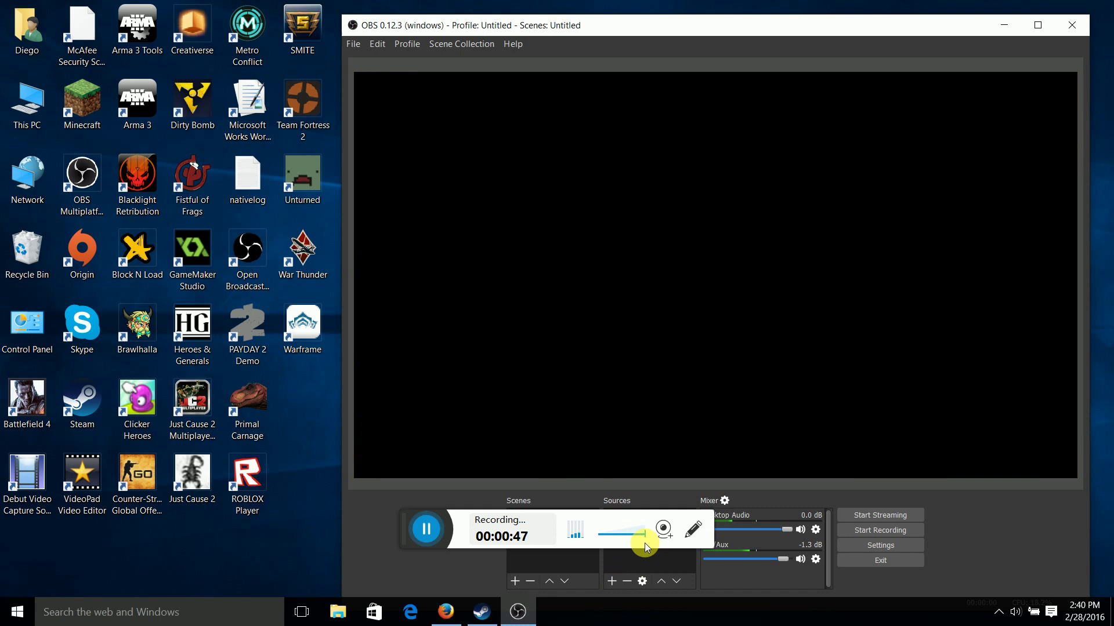
- Add 'Display Capture 1' (Display 0, 1920x1080) to the pop scene with default properties
left_click(611, 581)
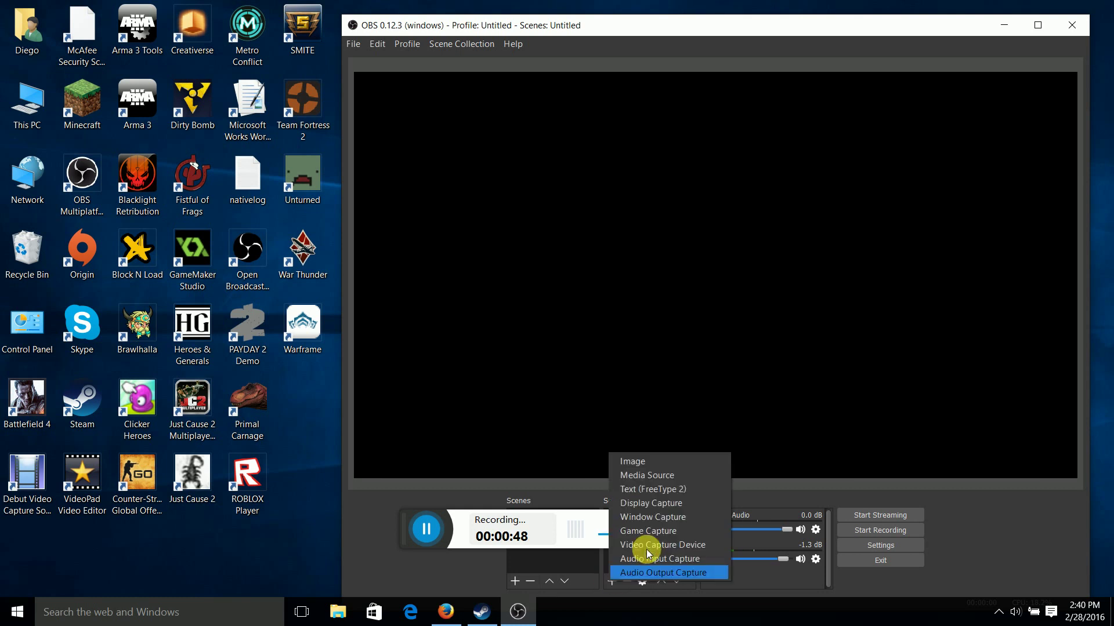
left_click(665, 502)
left_click(742, 400)
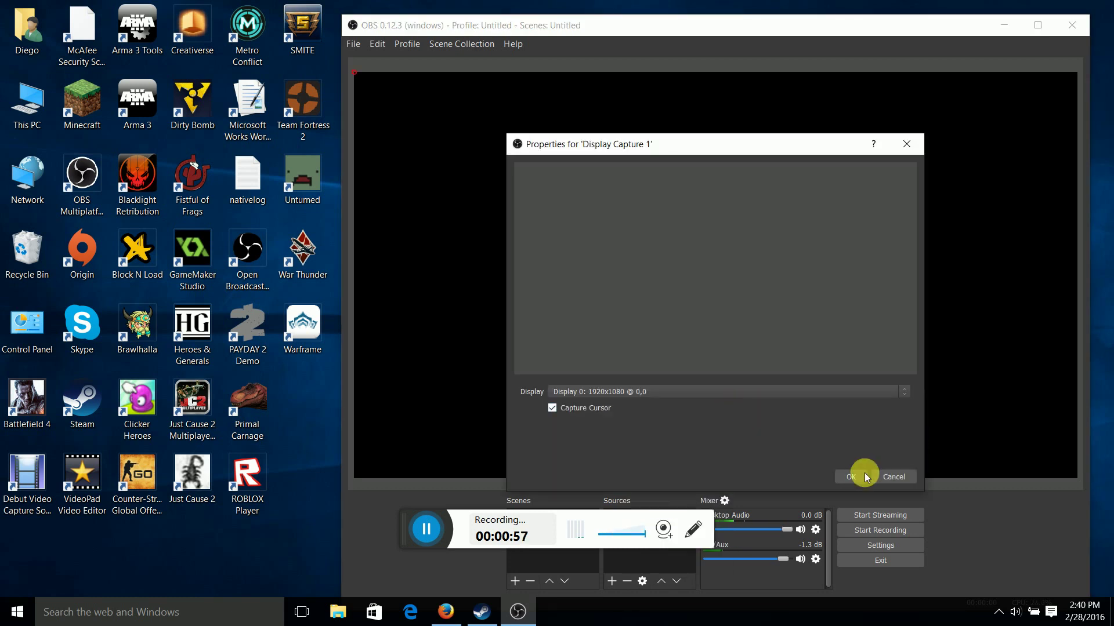
left_click(861, 475)
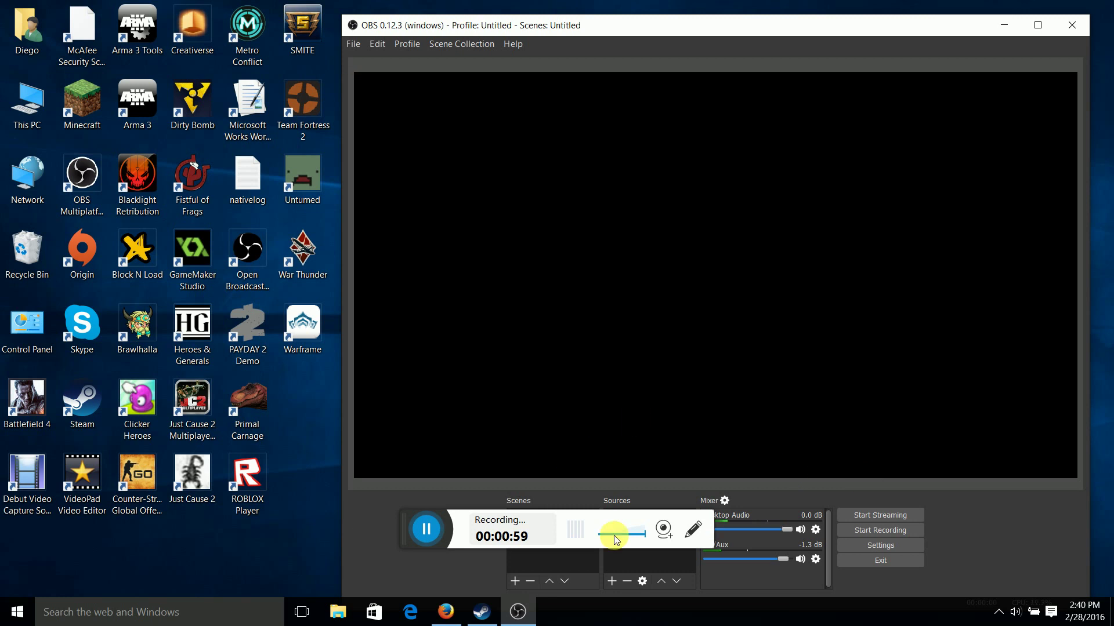
left_click(529, 580)
- Confirm removal of the pop scene, then start recording the desktop capture
left_click(748, 341)
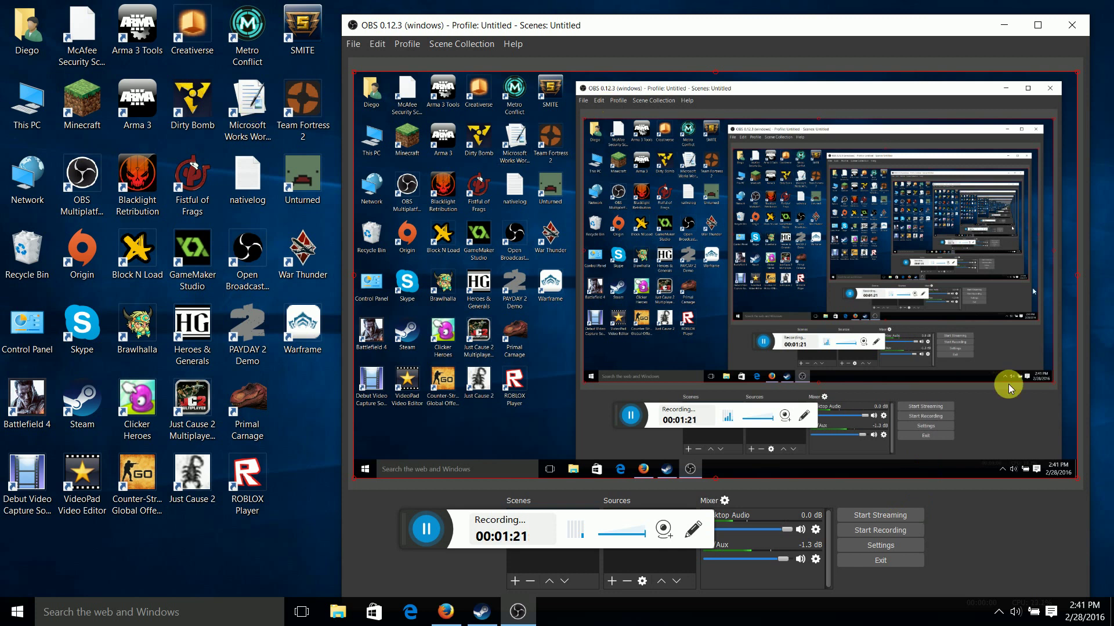
left_click(894, 530)
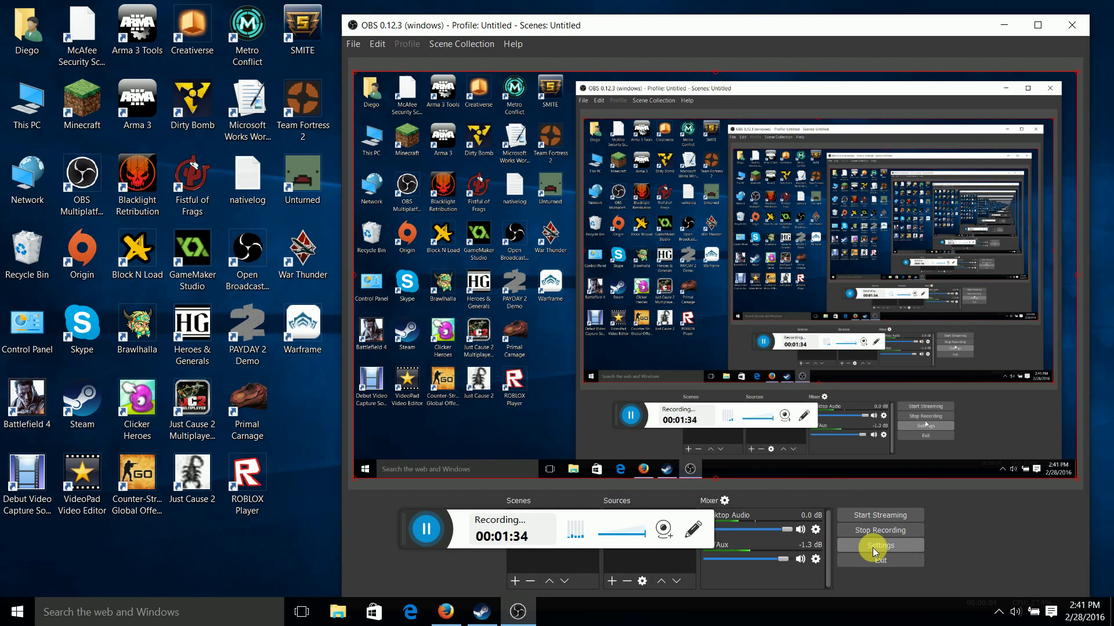
- Open Settings and look over the General, Stream and Output pages
left_click(875, 548)
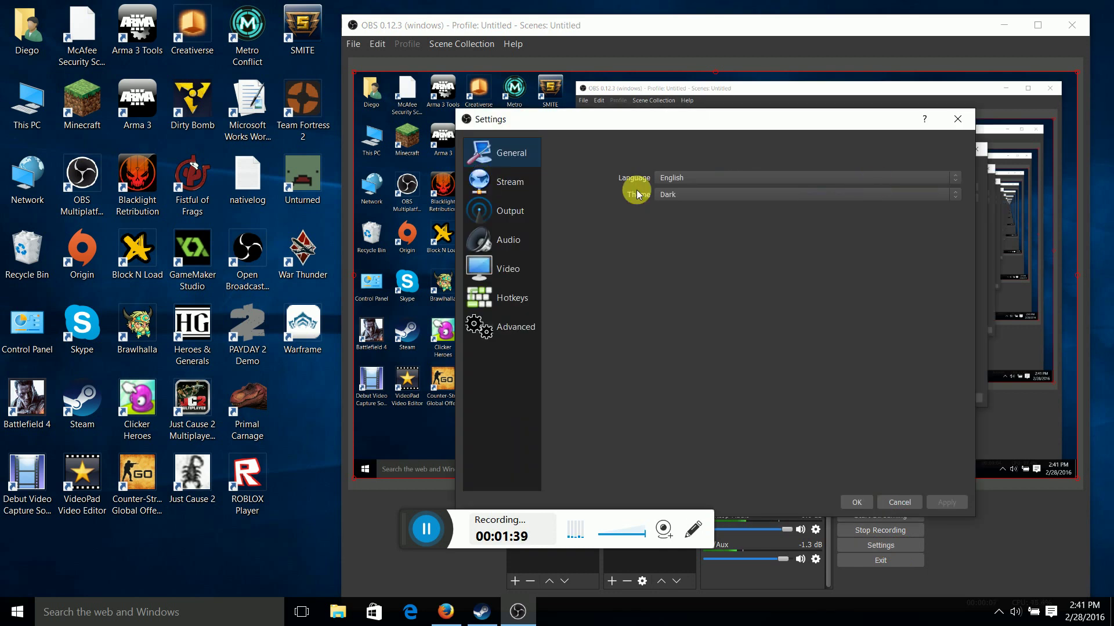
left_click(498, 185)
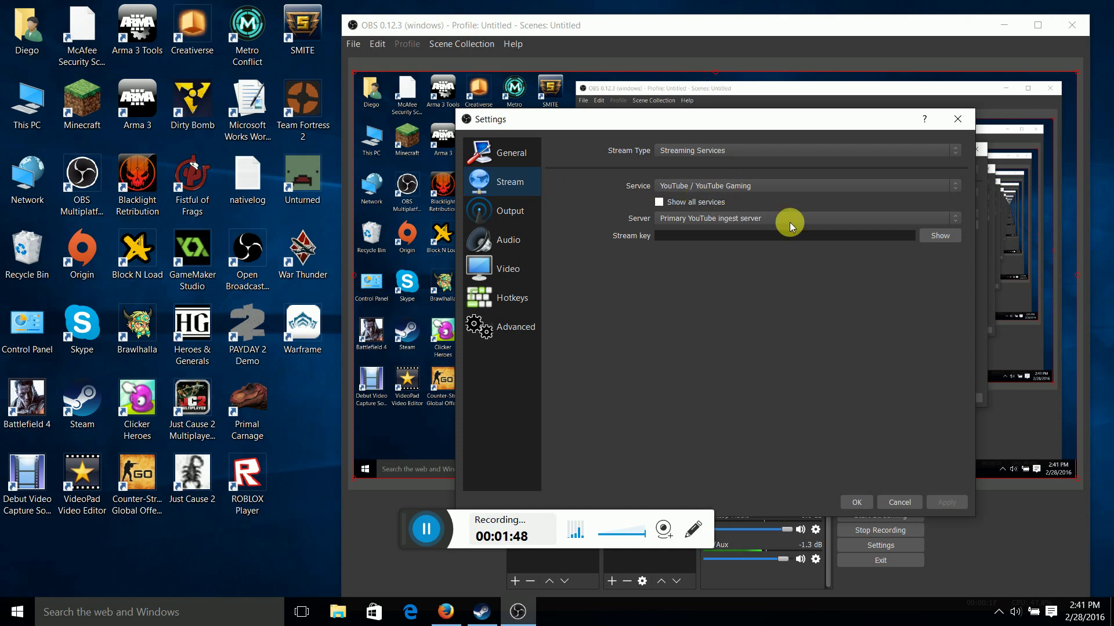
left_click(534, 240)
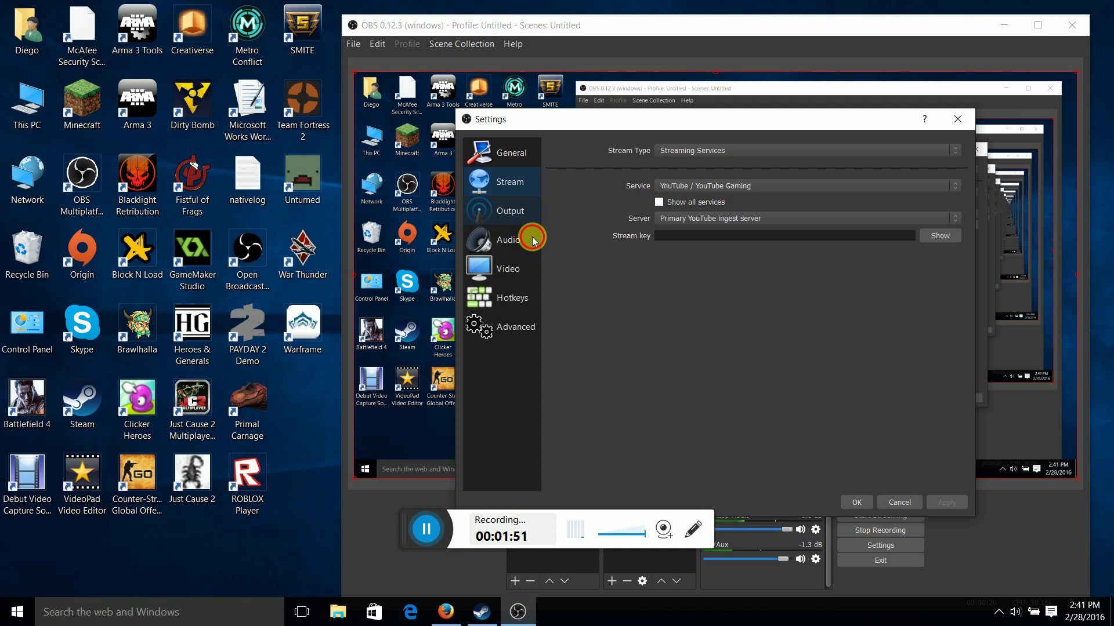
left_click(510, 211)
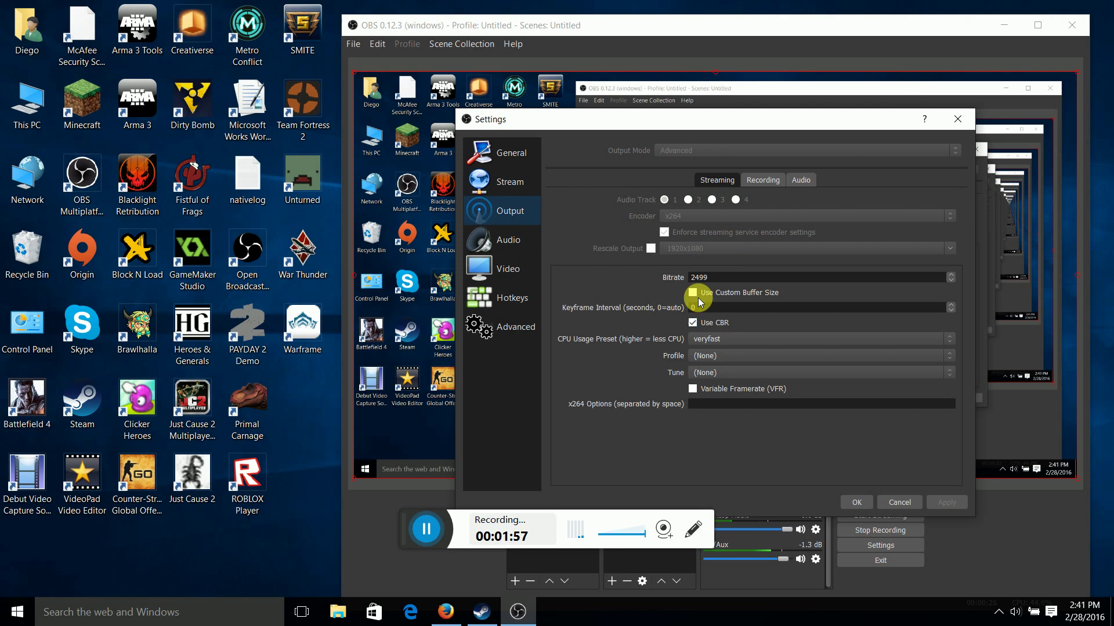
- Compare the Streaming, Recording and Audio output tabs, ending on Recording (flv, 1920x1080 rescale)
left_click(763, 178)
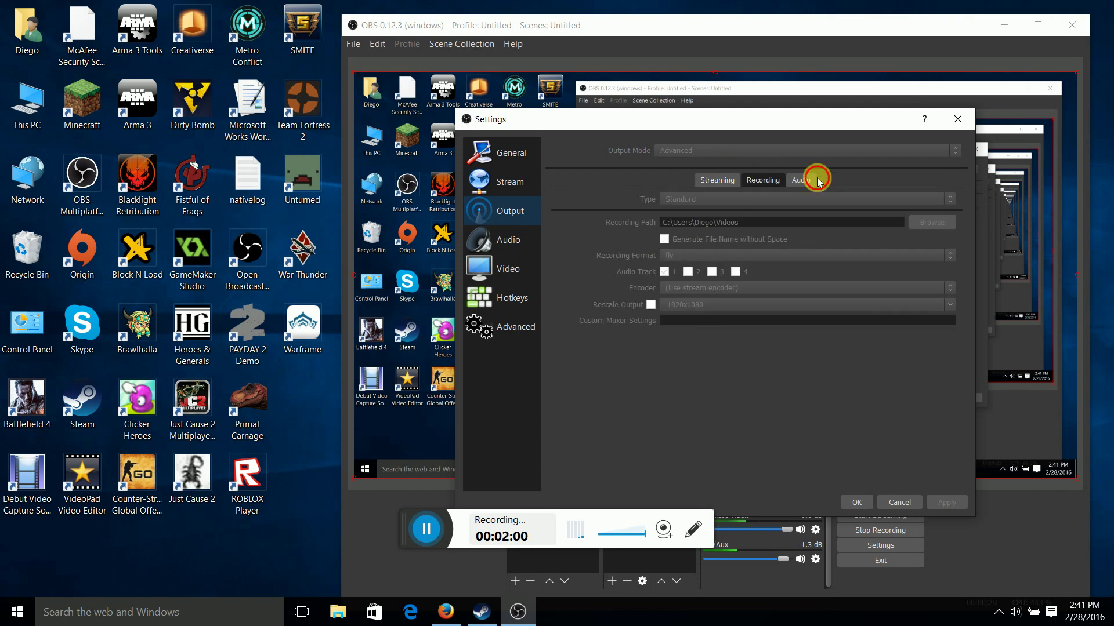
left_click(817, 180)
left_click(758, 182)
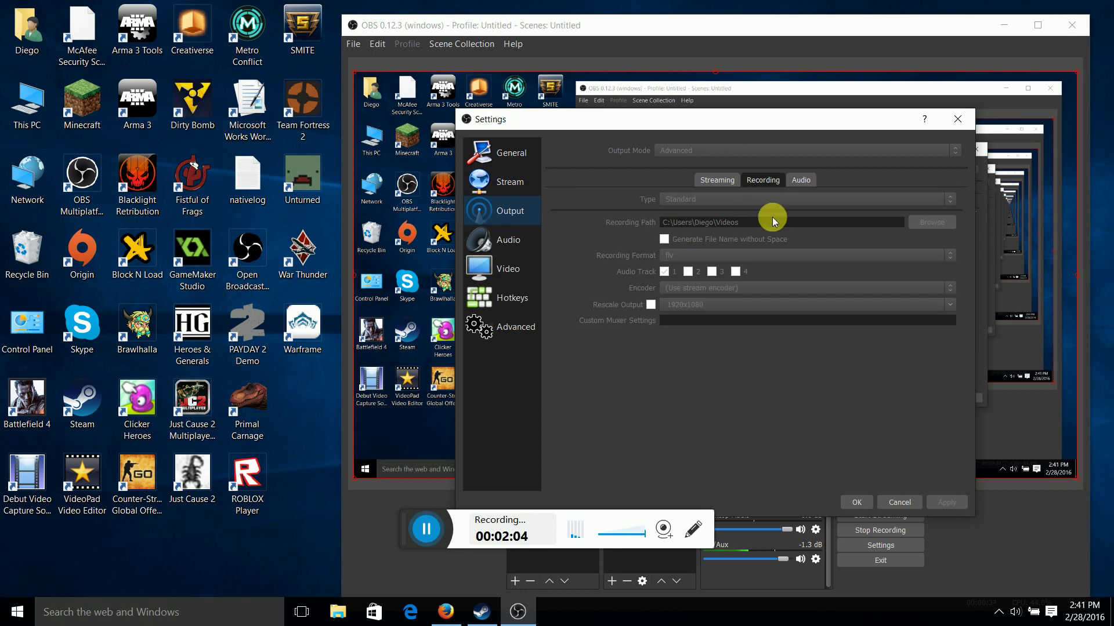
left_click(738, 180)
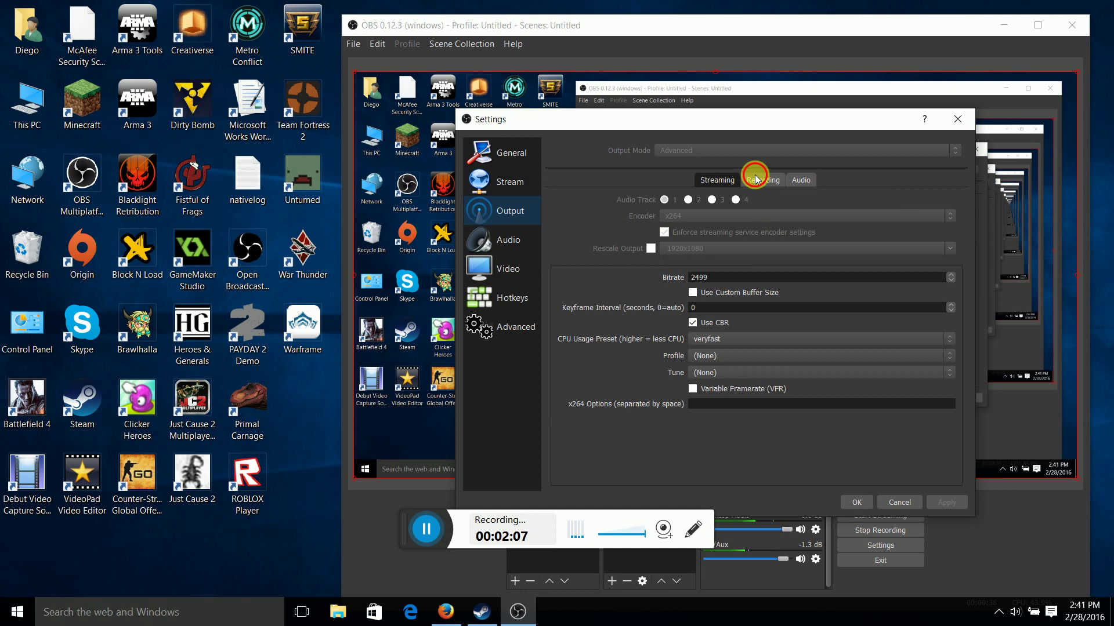
left_click(756, 179)
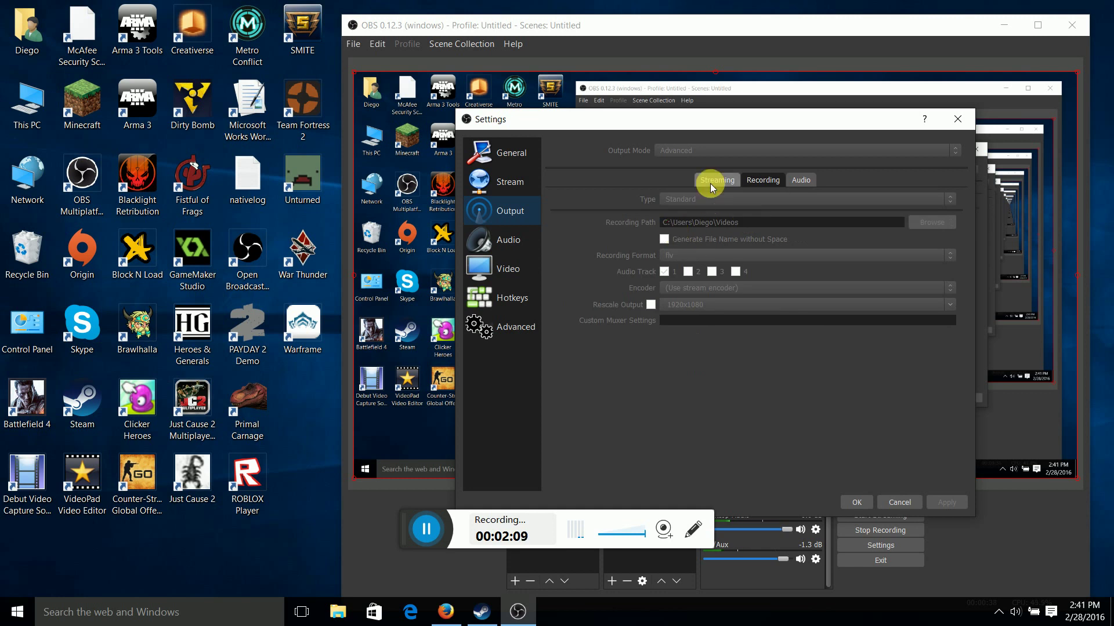
left_click(728, 182)
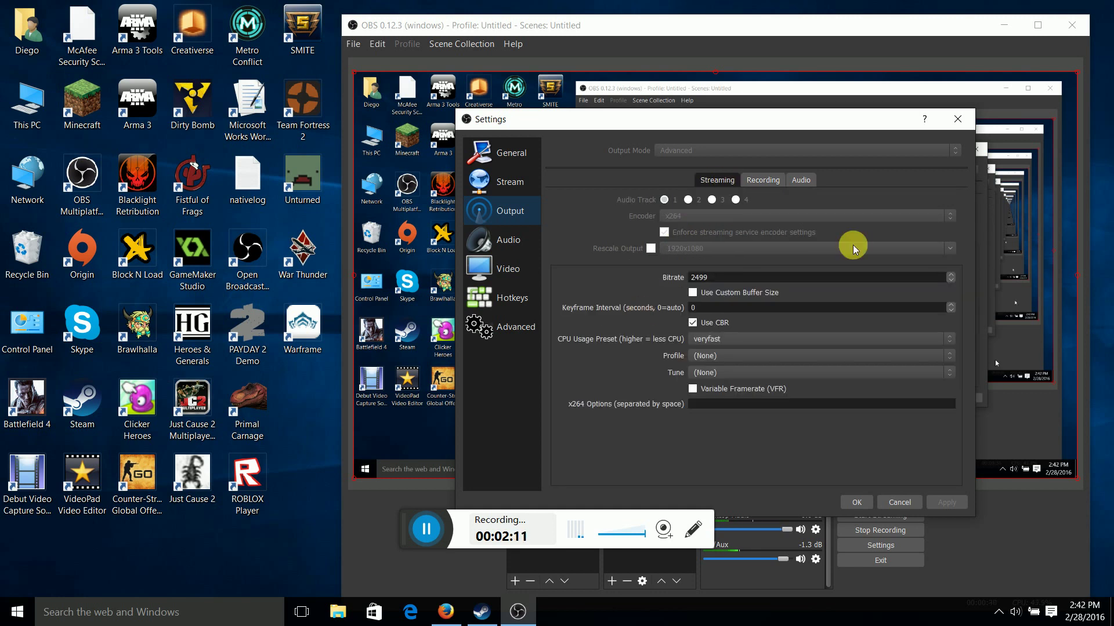
left_click(721, 188)
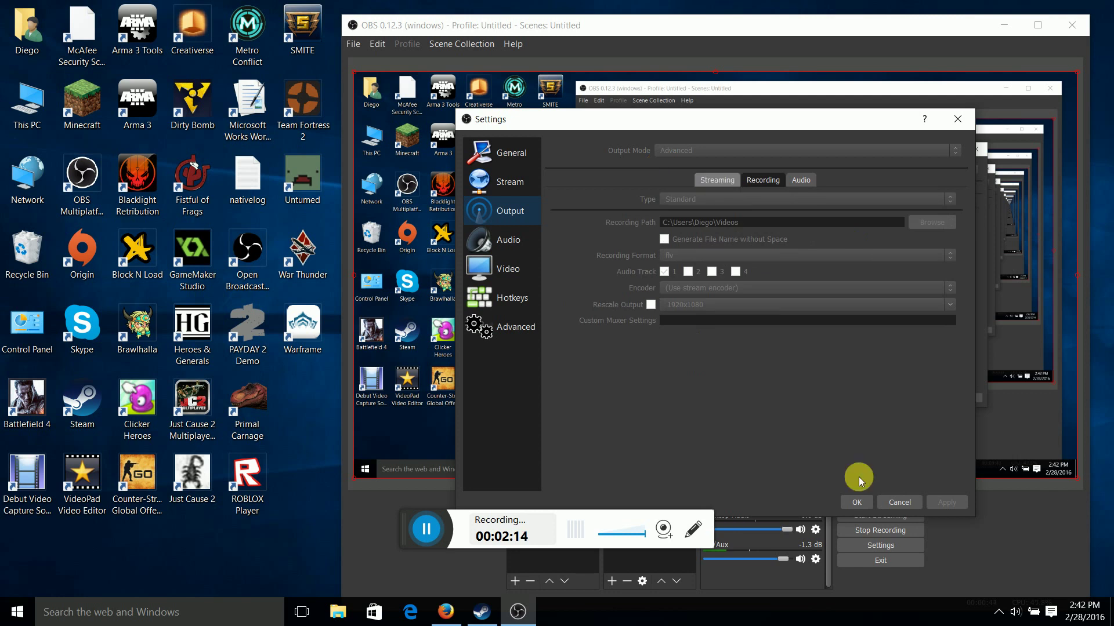
- Toggle desktop audio Push-to-mute on and back off, then apply the settings
left_click(495, 247)
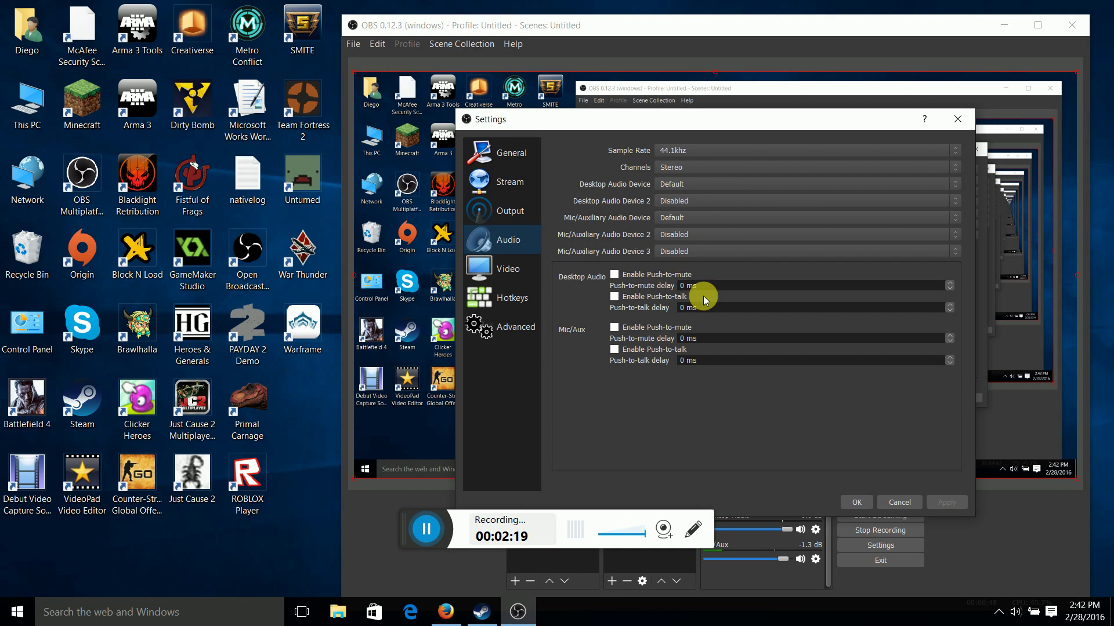
left_click(616, 276)
left_click(616, 276)
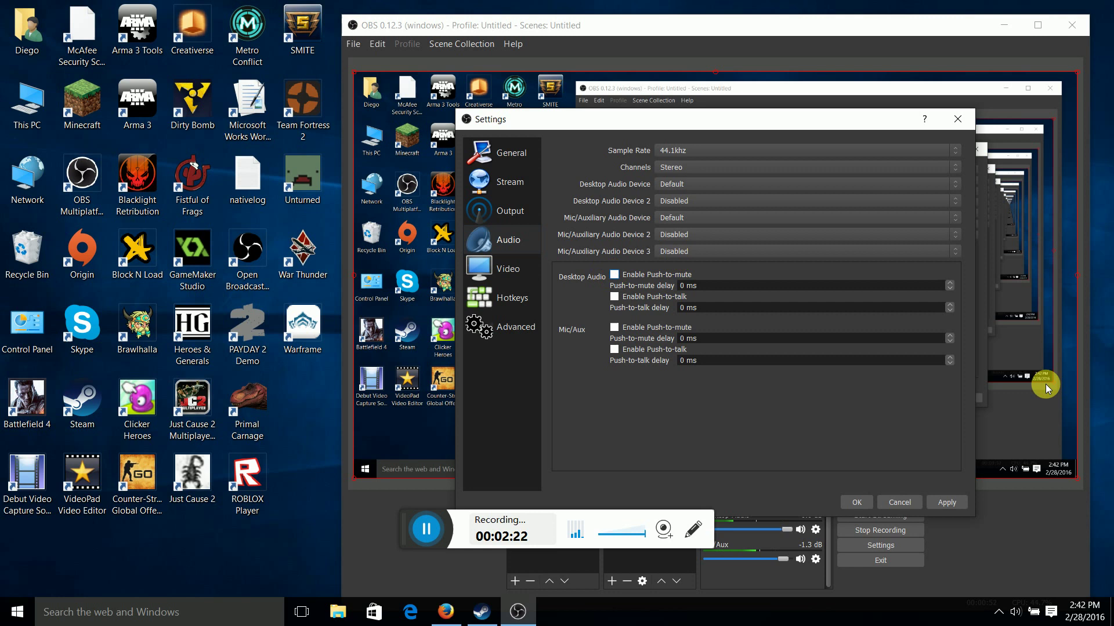
left_click(942, 503)
- Check the Video settings, locked while recording, then the Hotkeys page's recording shortcuts
left_click(497, 258)
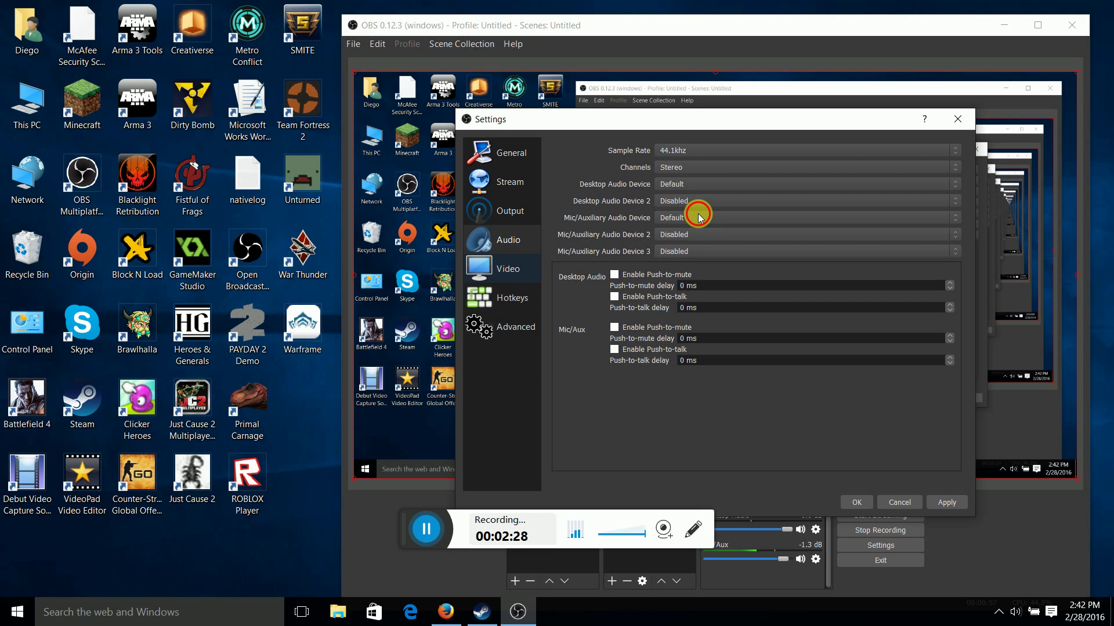
left_click(863, 256)
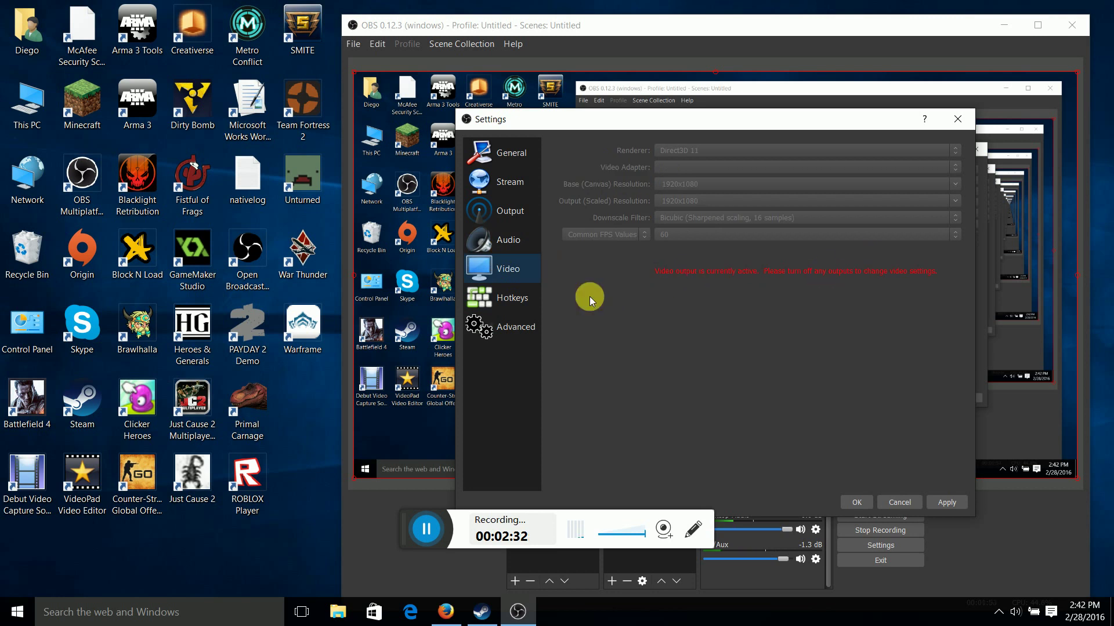
left_click(499, 283)
- Assign the Start Recording hotkey, then apply changes from the Advanced page (auto-reconnect, 20 retries)
left_click(524, 298)
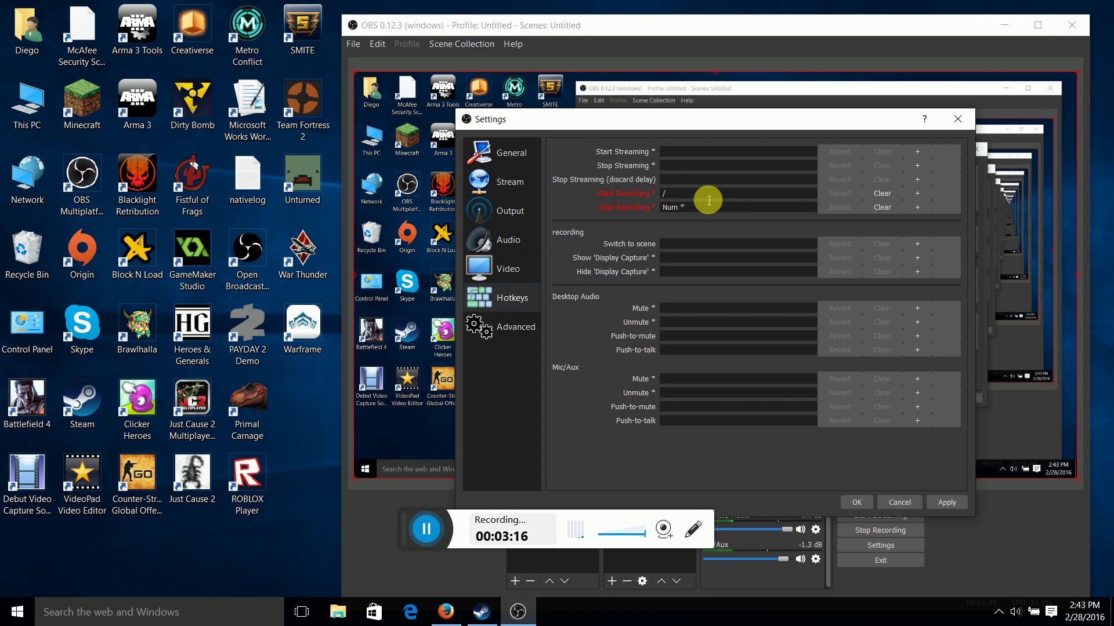
key("d")
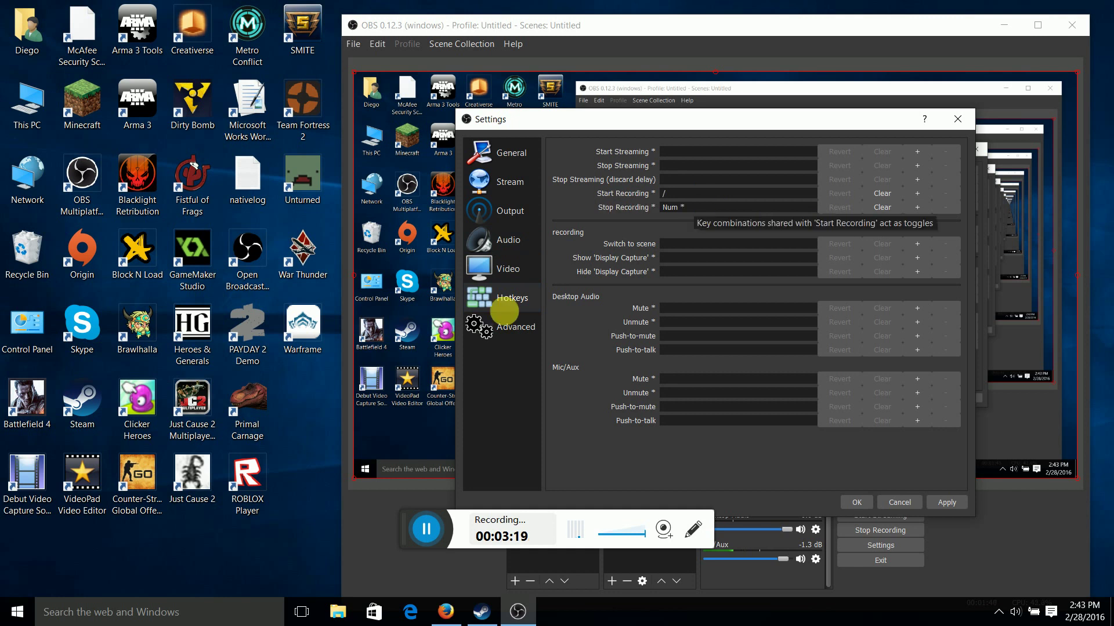
left_click(505, 318)
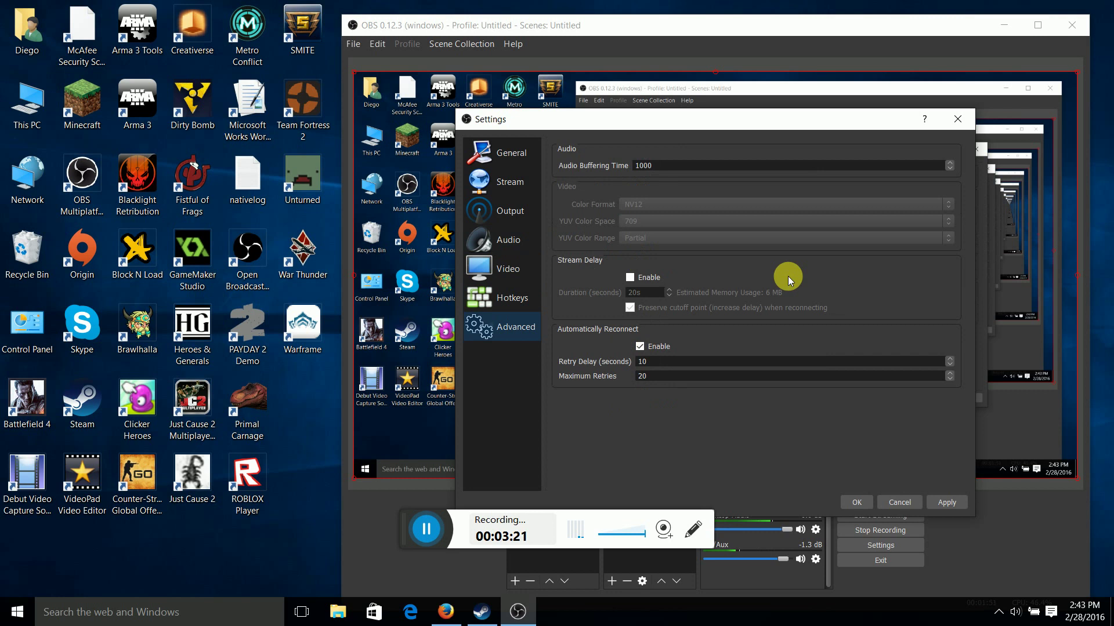
left_click(948, 503)
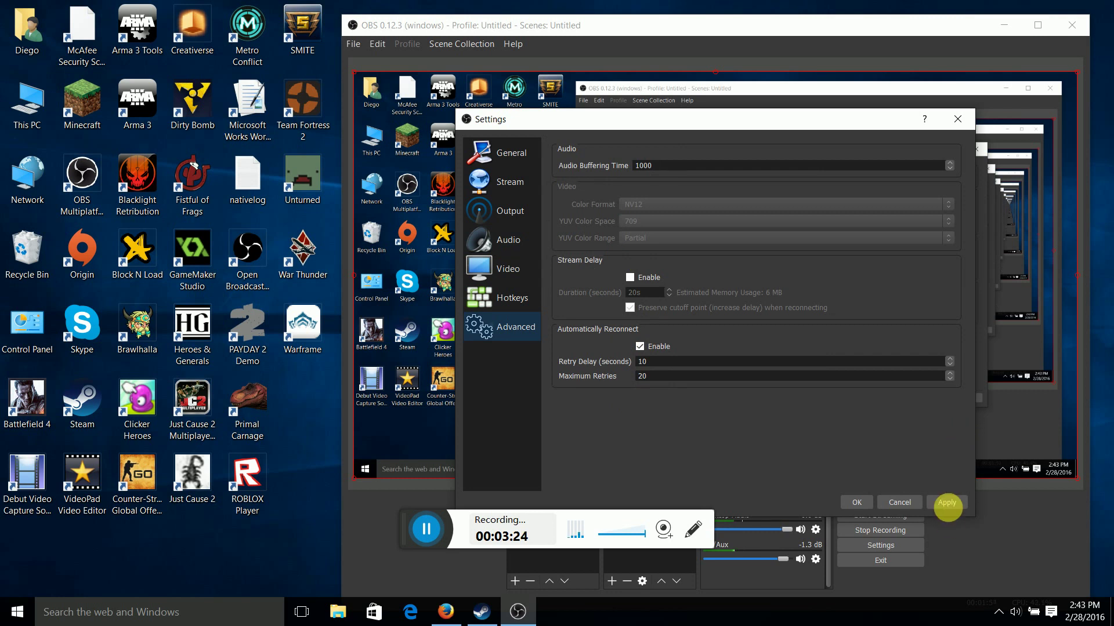
- Close Settings keeping the changes, then stop the recording until the button reads Start Recording
left_click(874, 502)
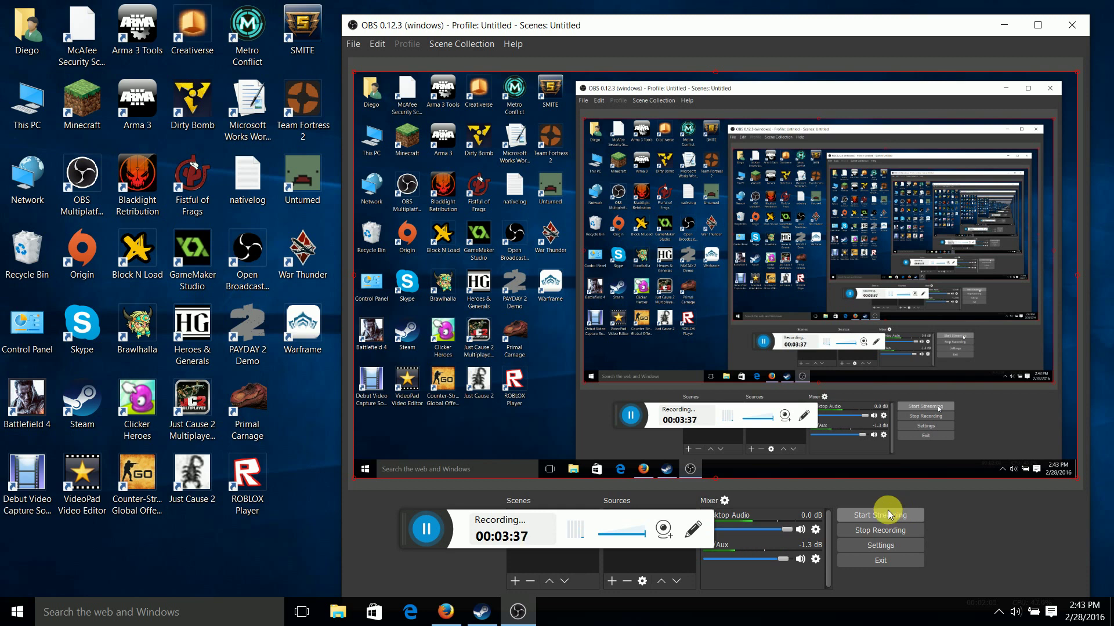
left_click(893, 531)
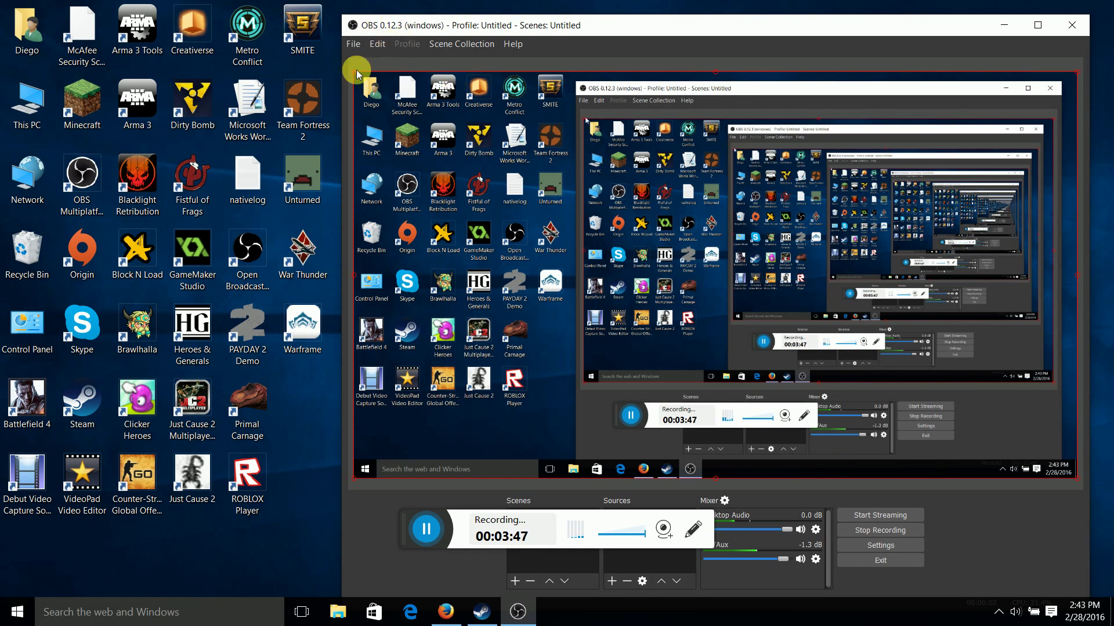
left_click(879, 532)
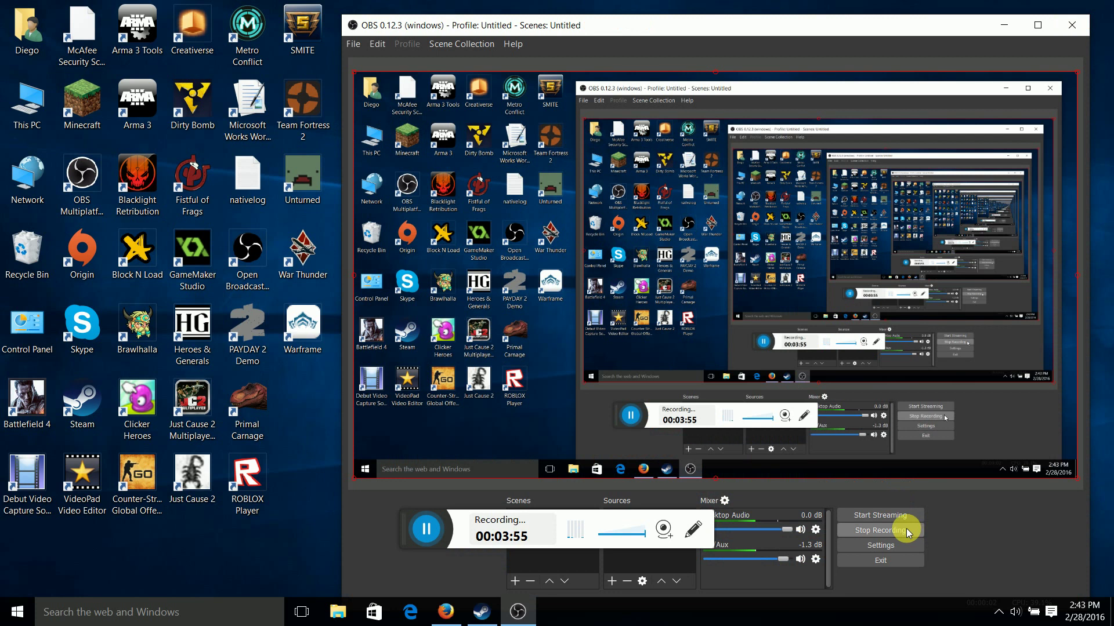
left_click(908, 533)
left_click(908, 533)
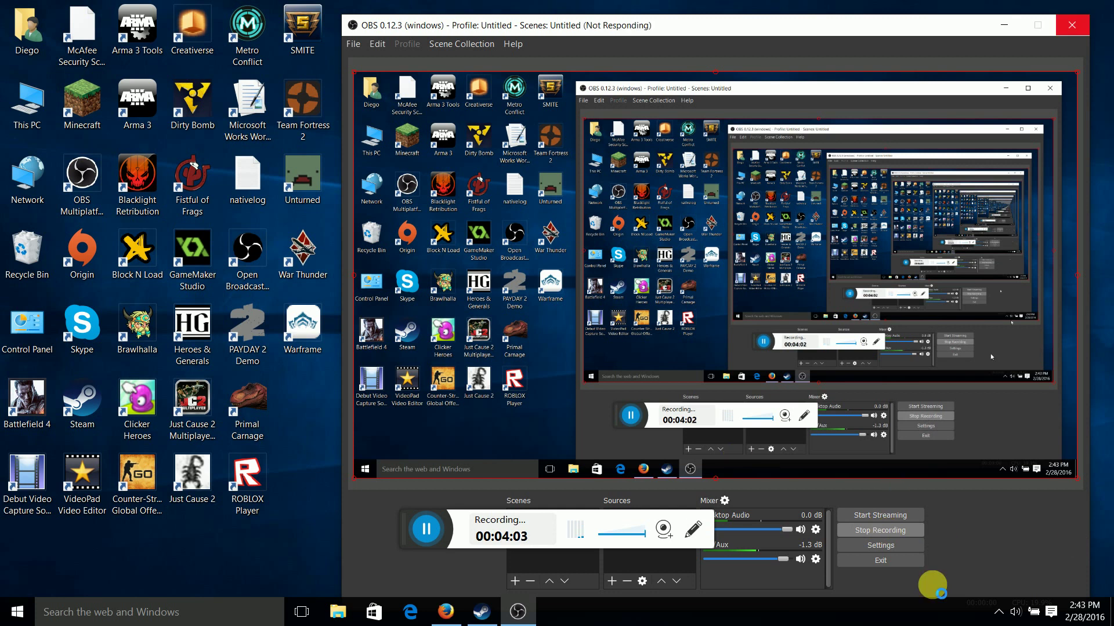
left_click(873, 537)
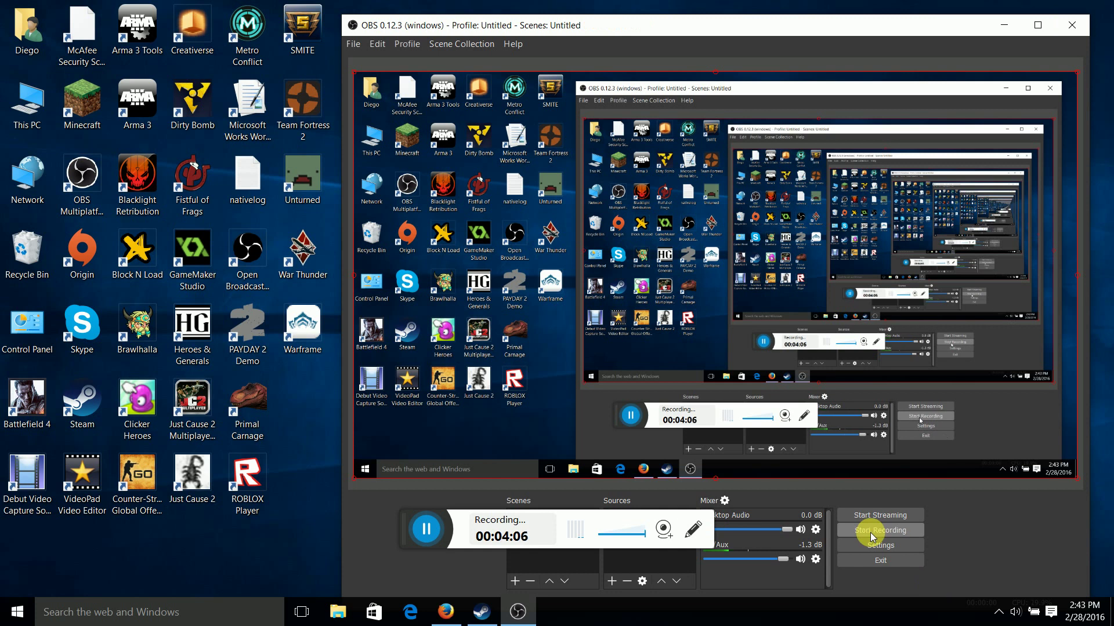
- Show the recordings folder via File > Show Recordings and scroll through the Videos list
left_click(352, 46)
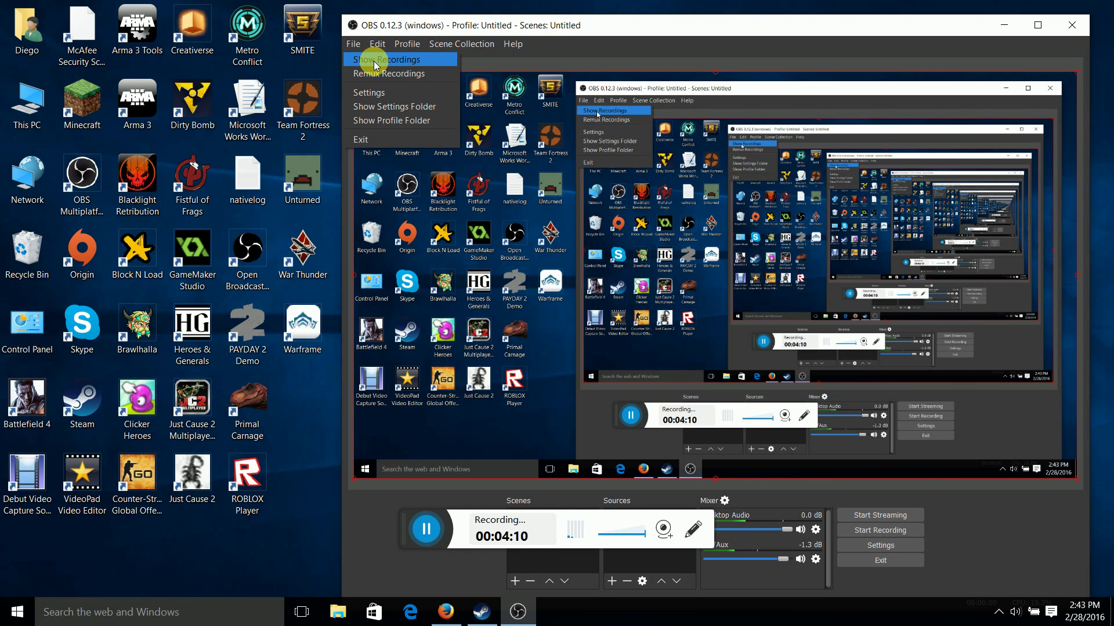
left_click(415, 76)
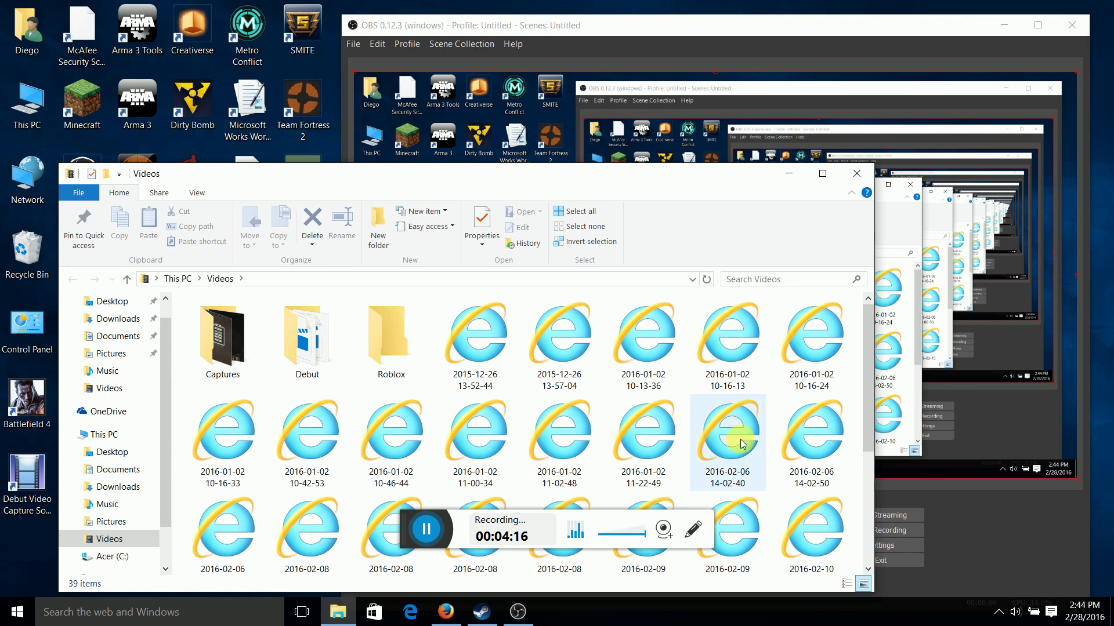
scroll(814, 410, "down", 1)
scroll(800, 404, "down", 3)
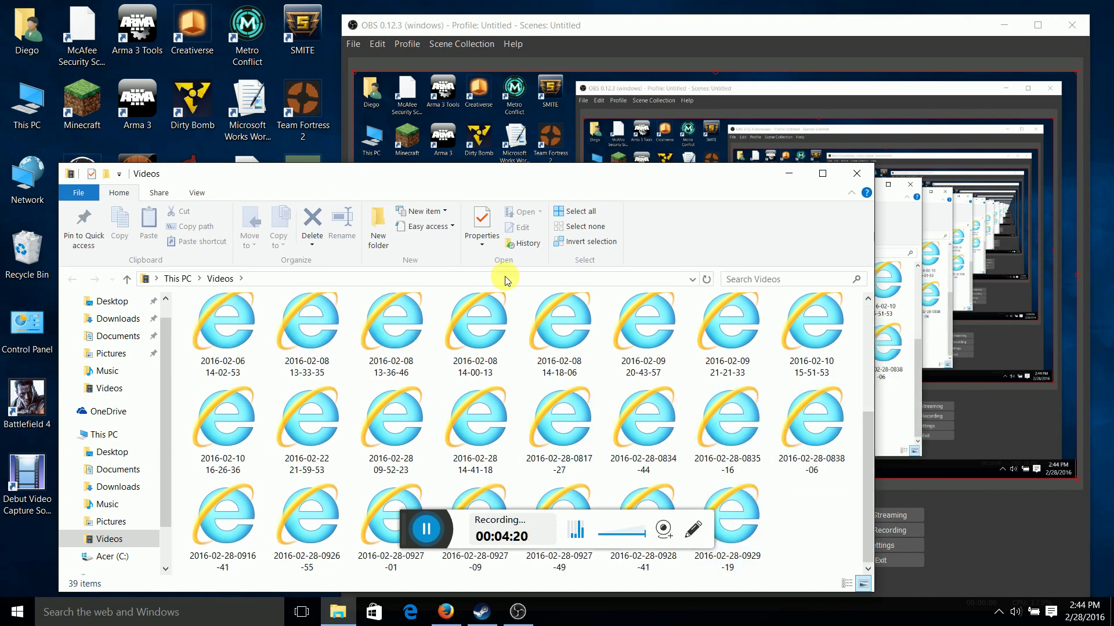
scroll(557, 400, "up", 2)
scroll(574, 415, "up", 2)
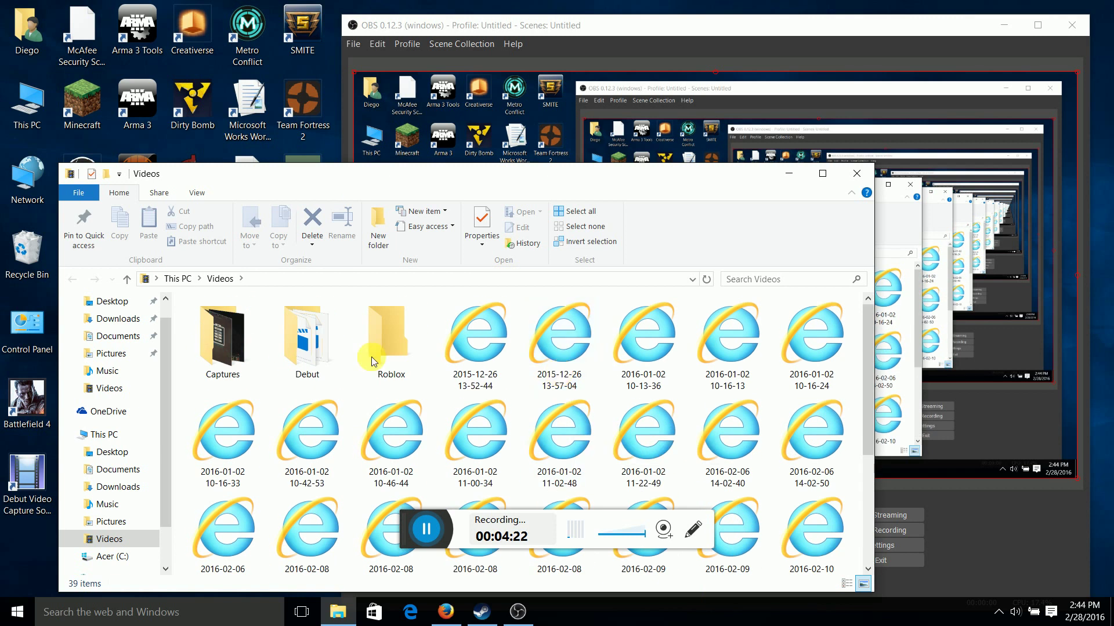
left_click(323, 328)
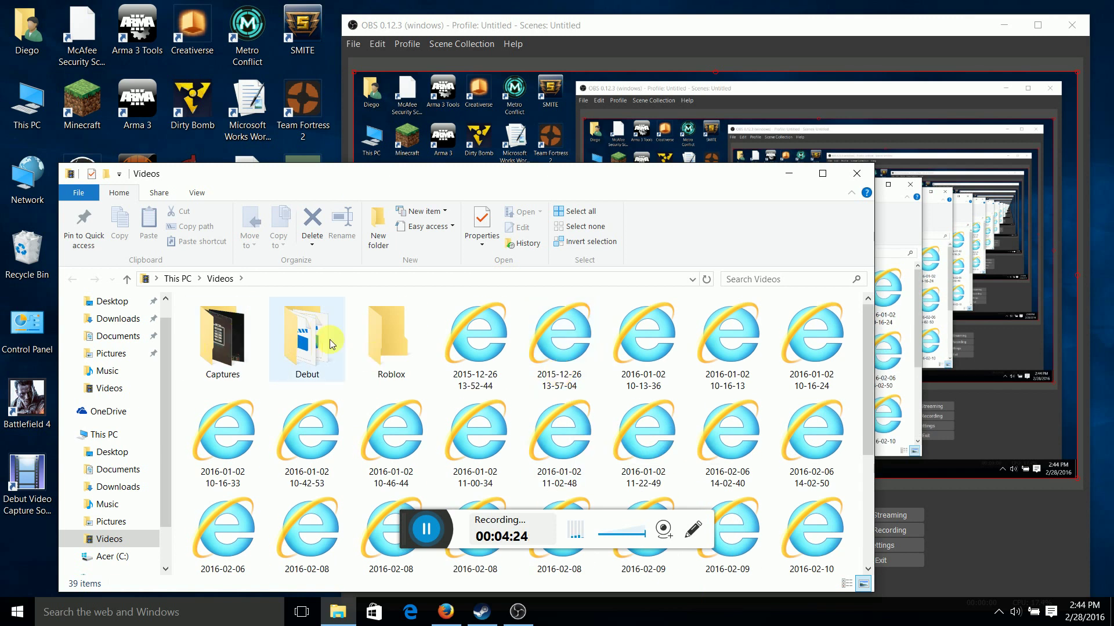
scroll(503, 377, "down", 3)
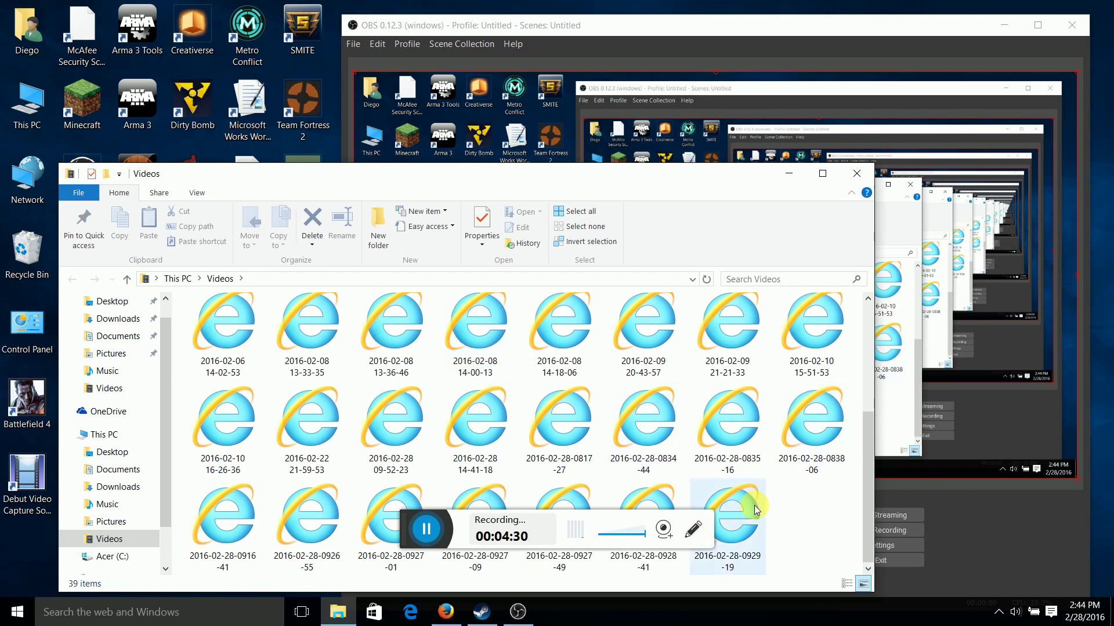
mouse_move(754, 506)
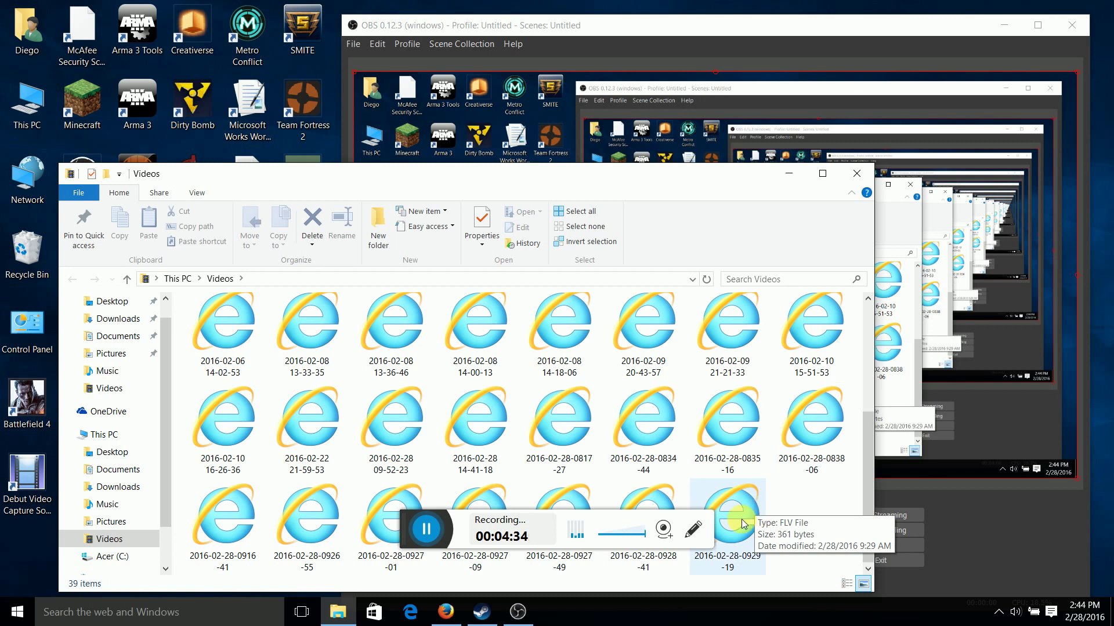
scroll(736, 496, "up", 3)
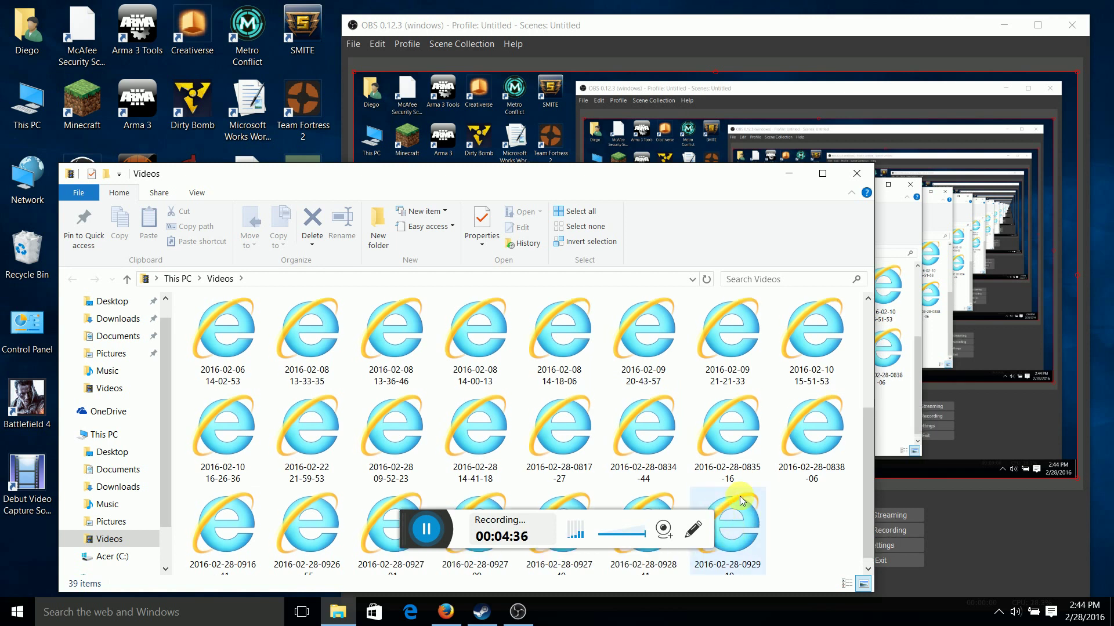
scroll(596, 365, "down", 2)
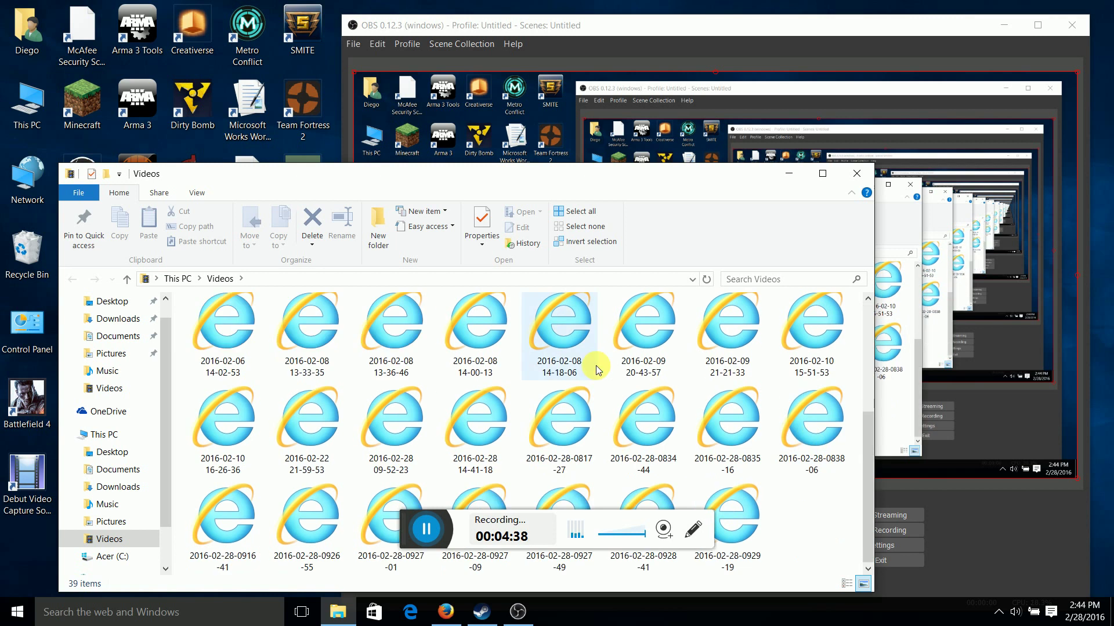
left_click(500, 319)
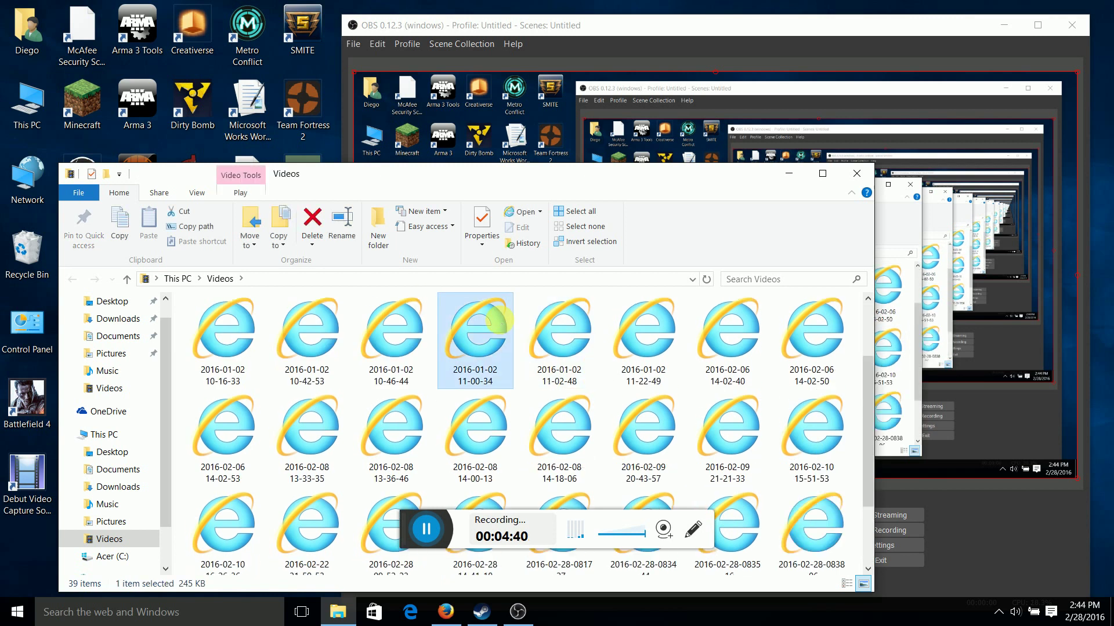
left_click(317, 231)
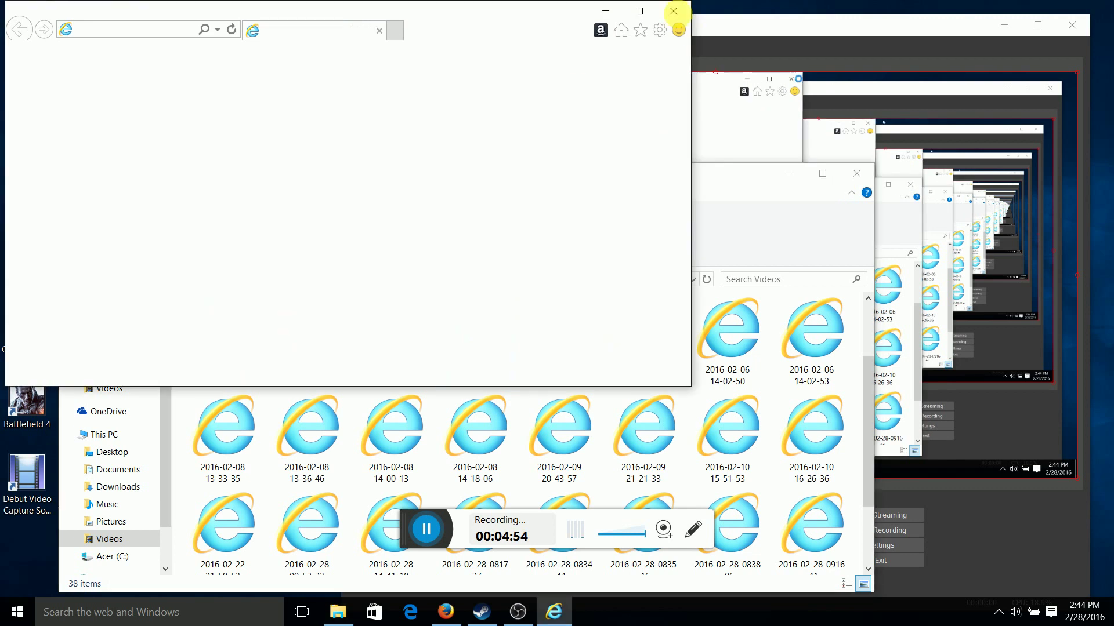
left_click(674, 21)
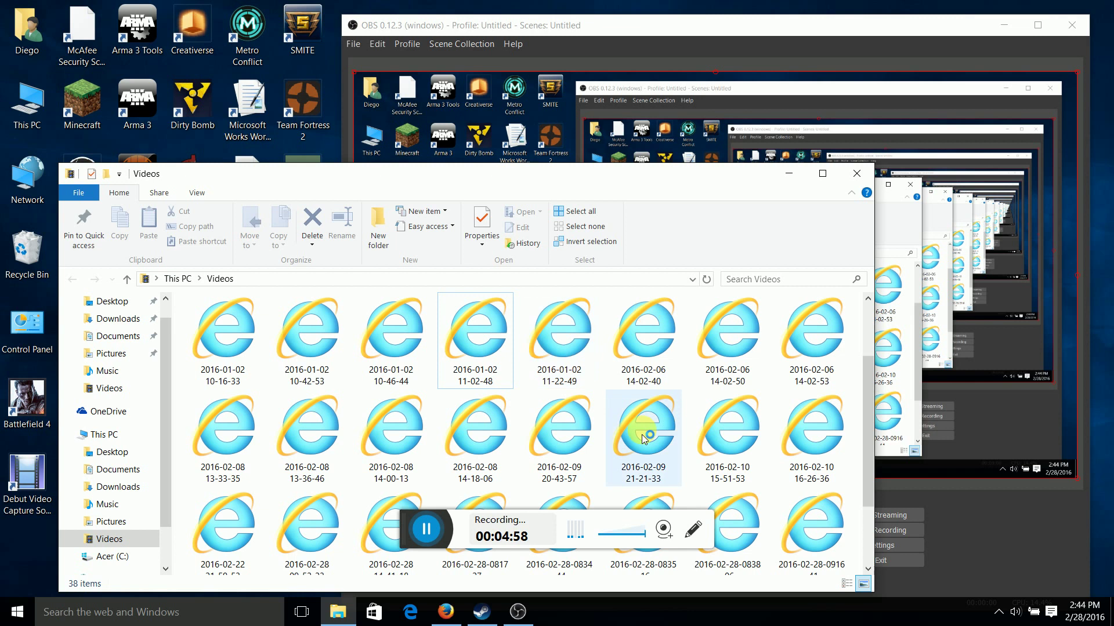
left_click(849, 173)
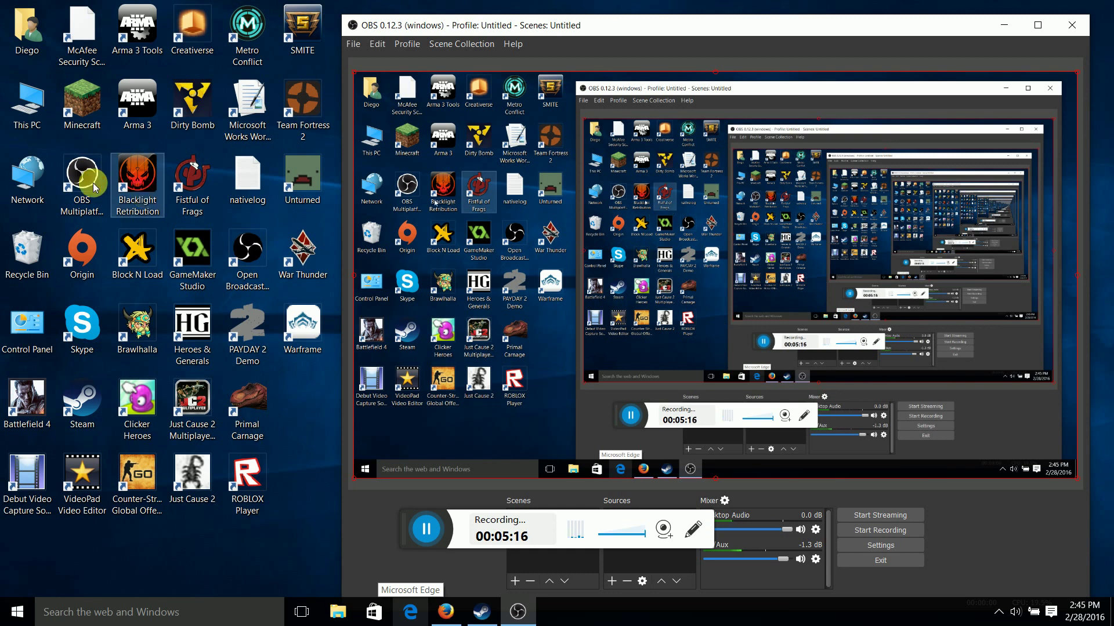
- Switch from OBS to Microsoft Edge using its taskbar icon
left_click(408, 619)
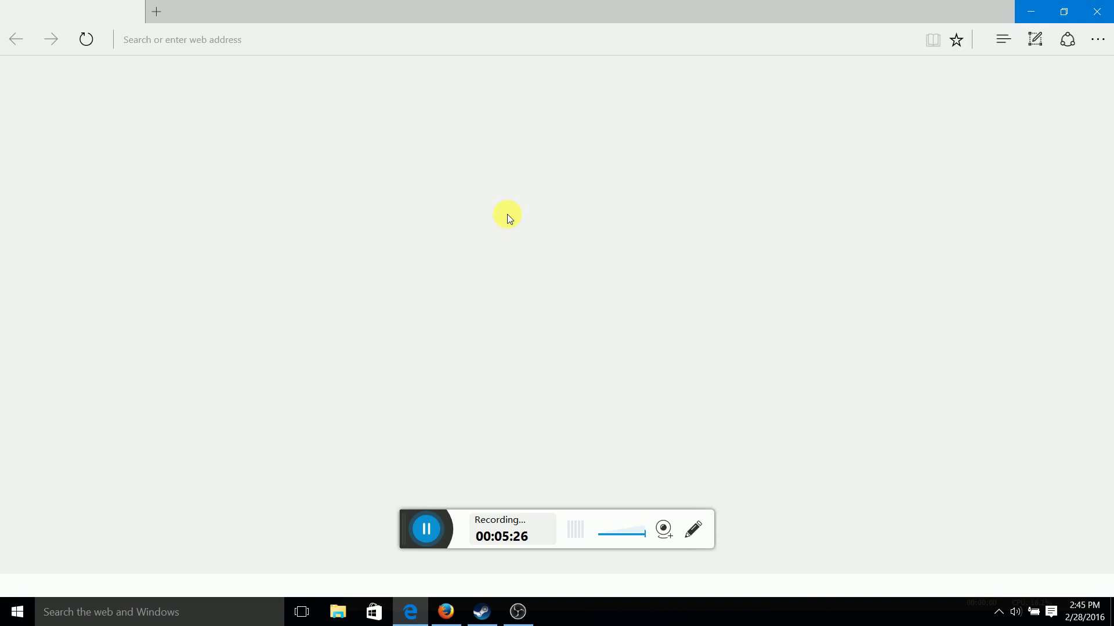
- Replace the hao123 tab with a new tab and go to obsproject.com from the 'obs' search suggestion
left_click(156, 14)
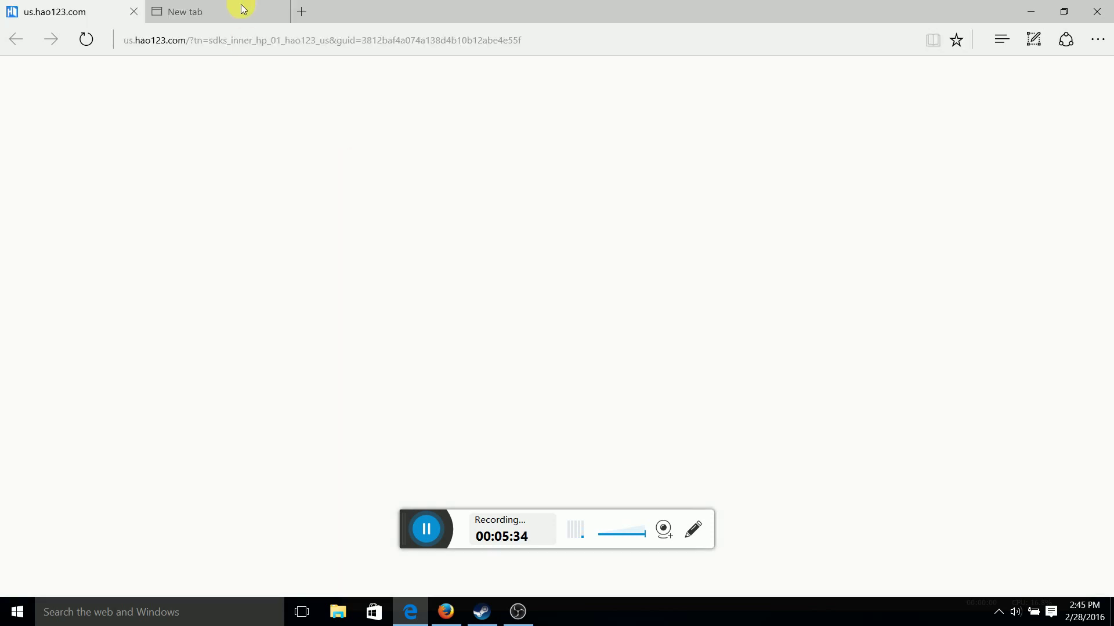
left_click(133, 18)
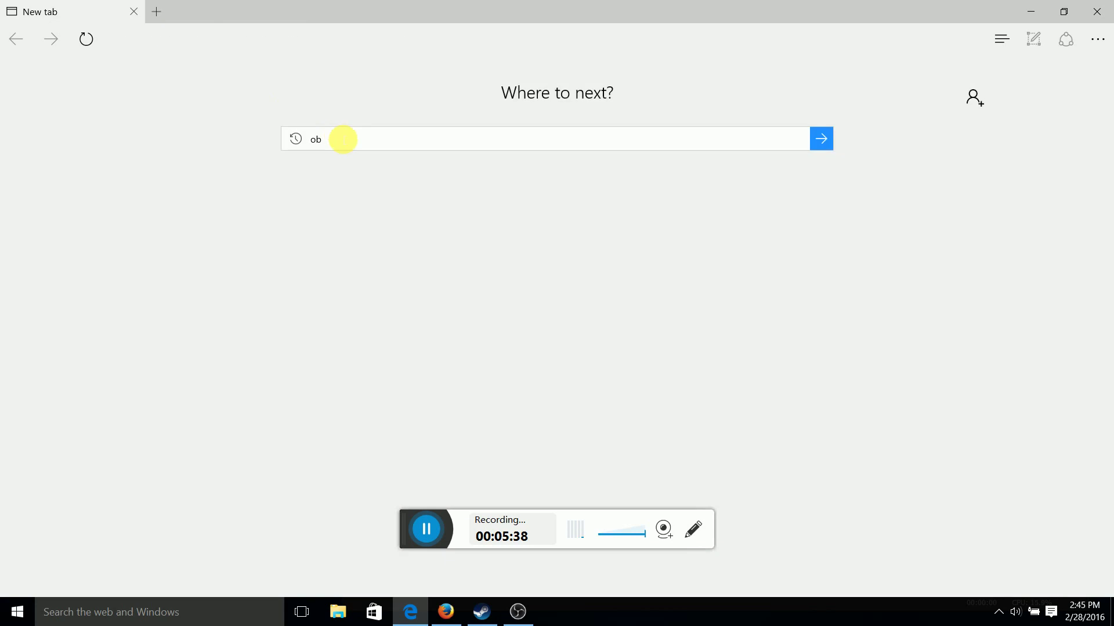
left_click(344, 141)
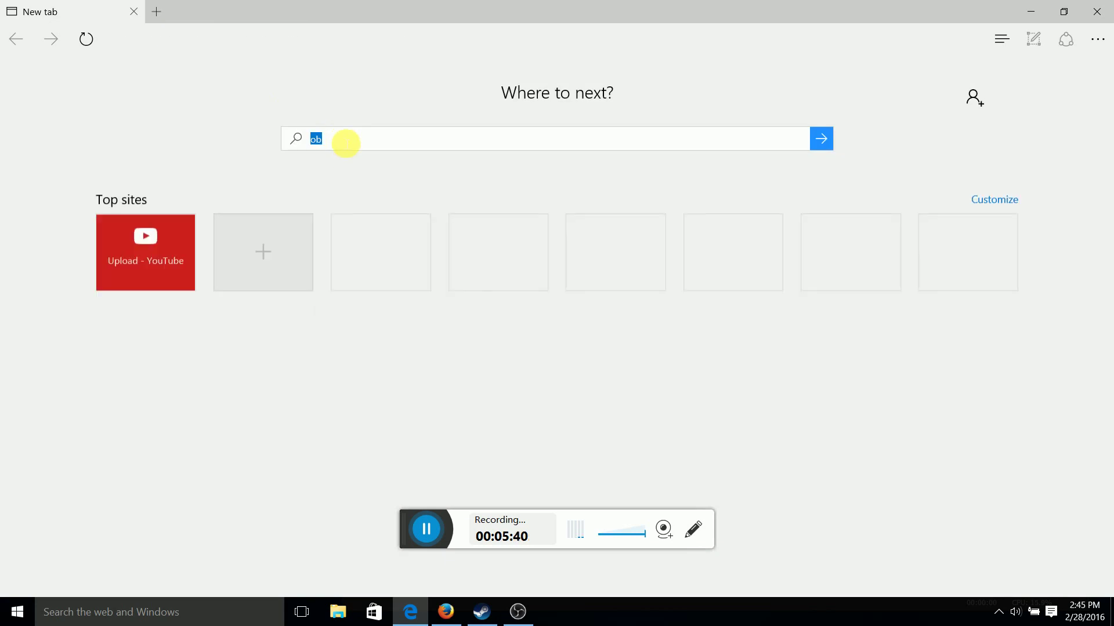
left_click(341, 142)
type("sproject.com/")
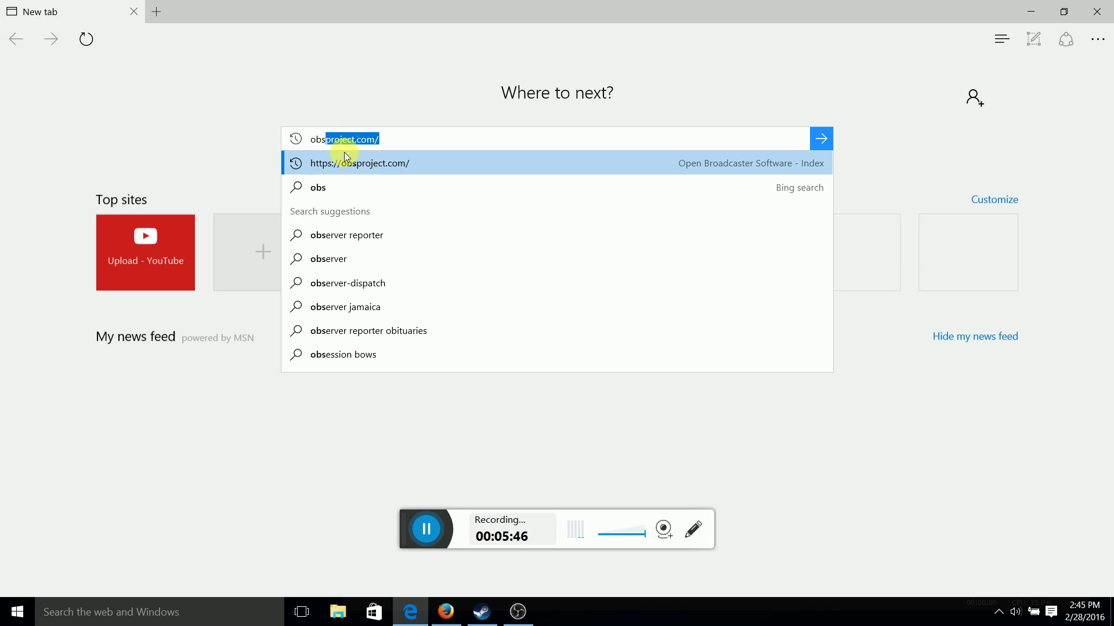
left_click(344, 154)
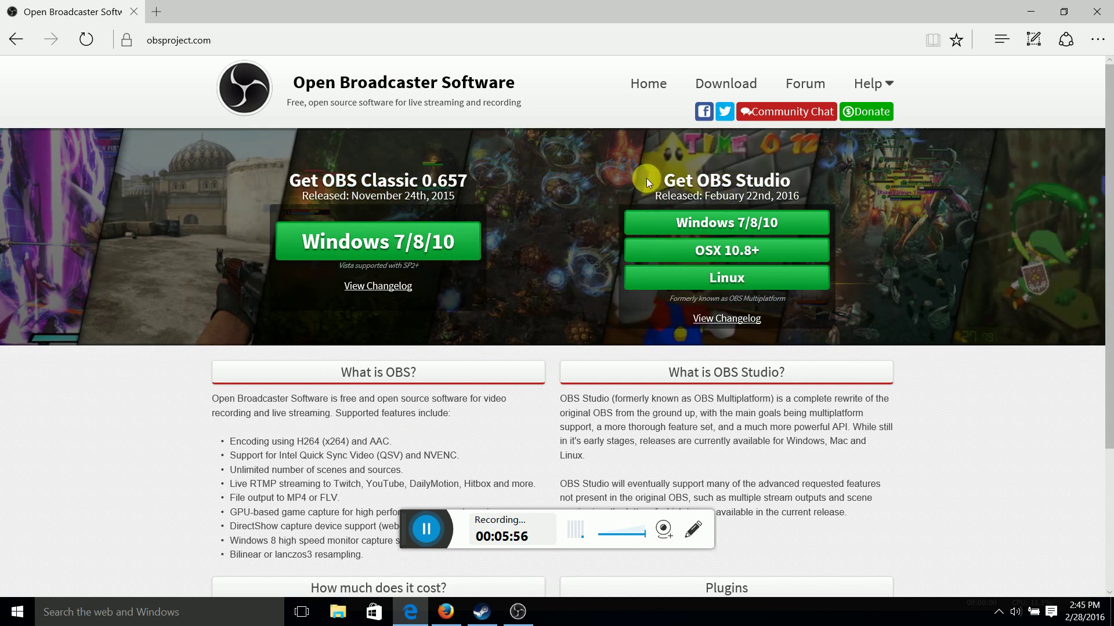
- Highlight the Get OBS Studio heading, then select the full obsproject.com address in the address bar
left_click_drag(679, 181, 820, 179)
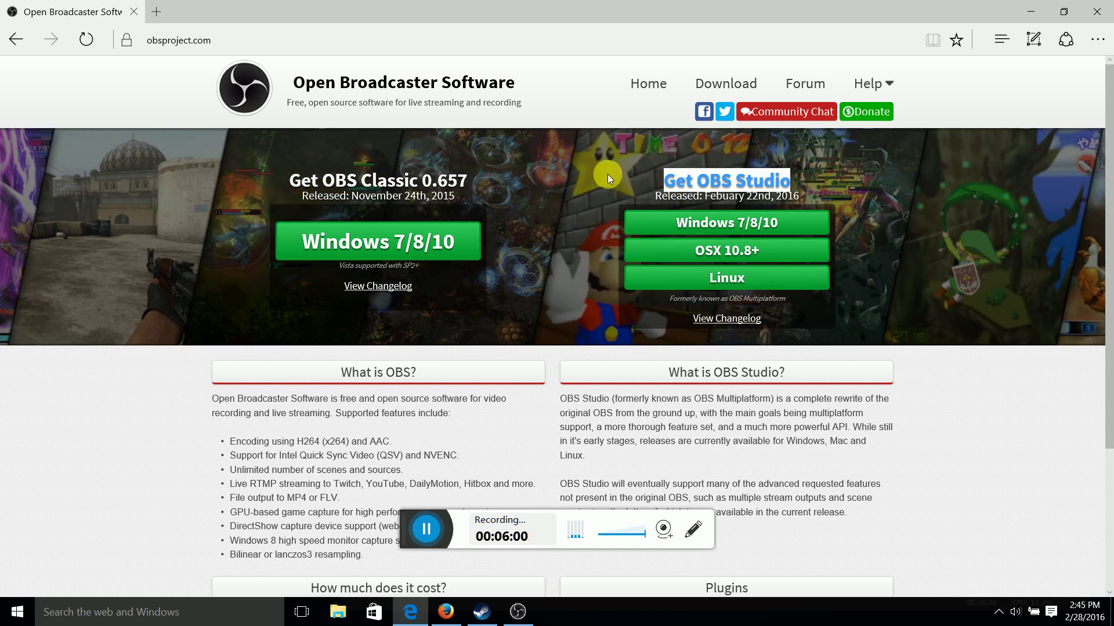
left_click(568, 173)
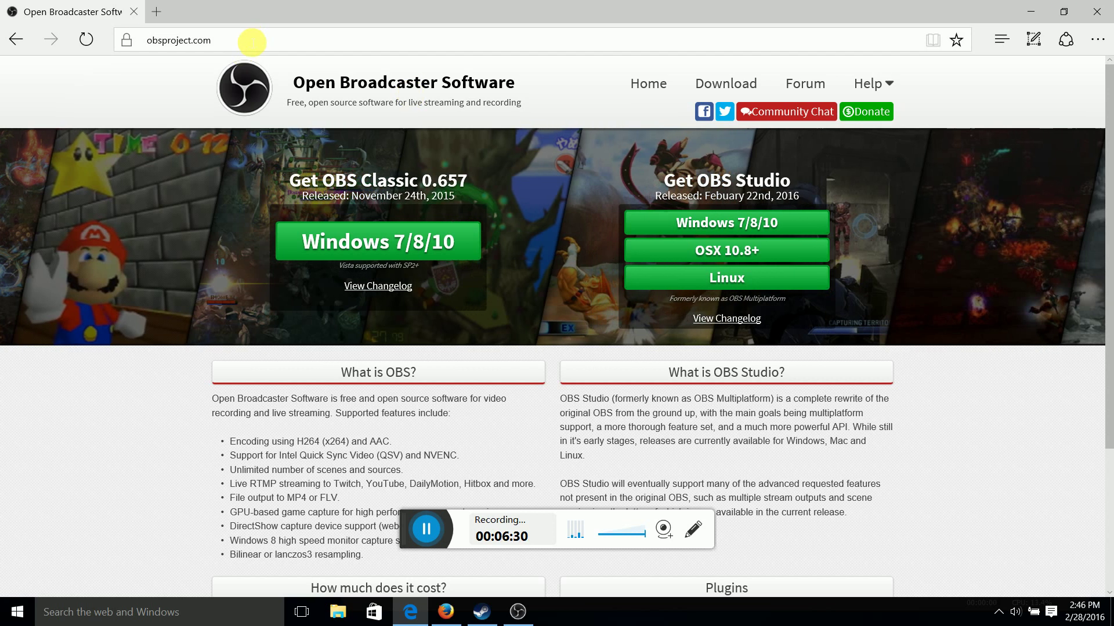
left_click_drag(199, 40, 84, 45)
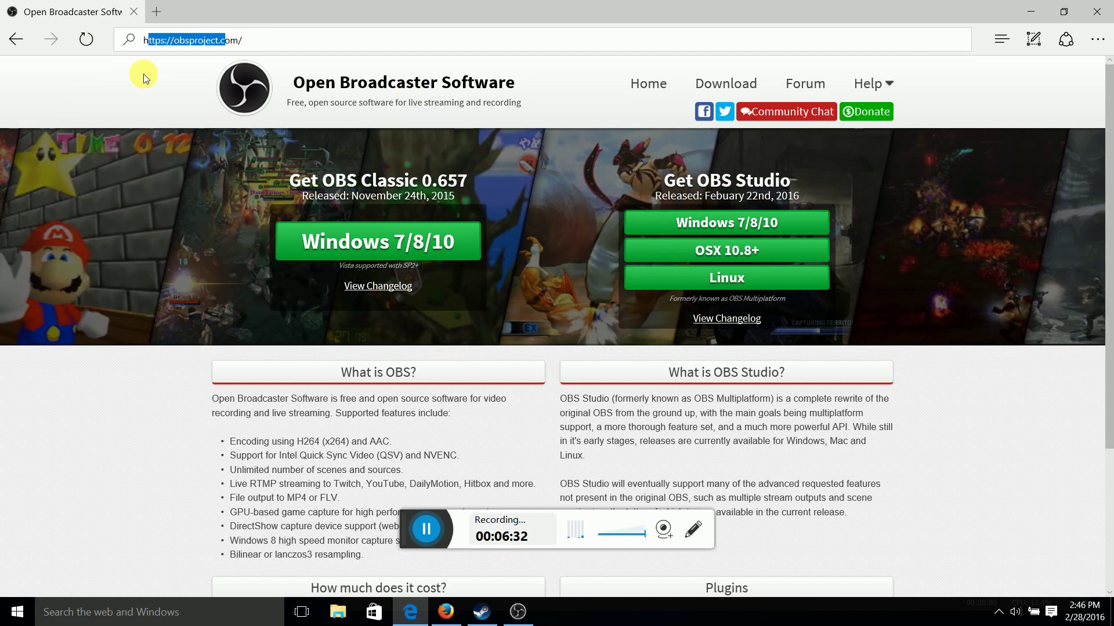
left_click(144, 75)
left_click_drag(214, 41, 98, 45)
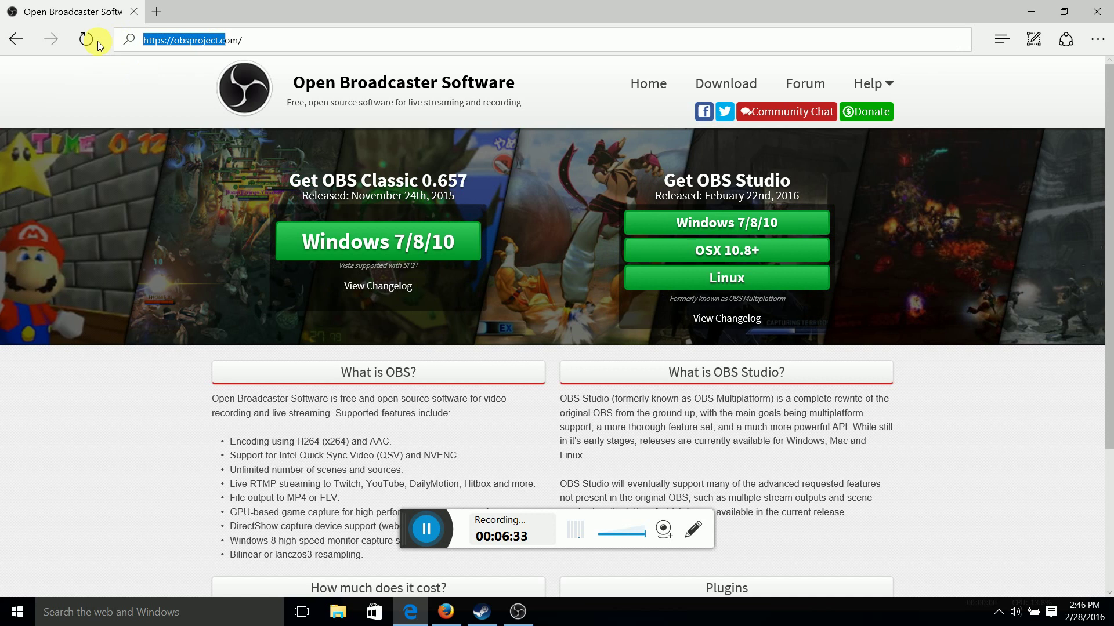
double_click(258, 40)
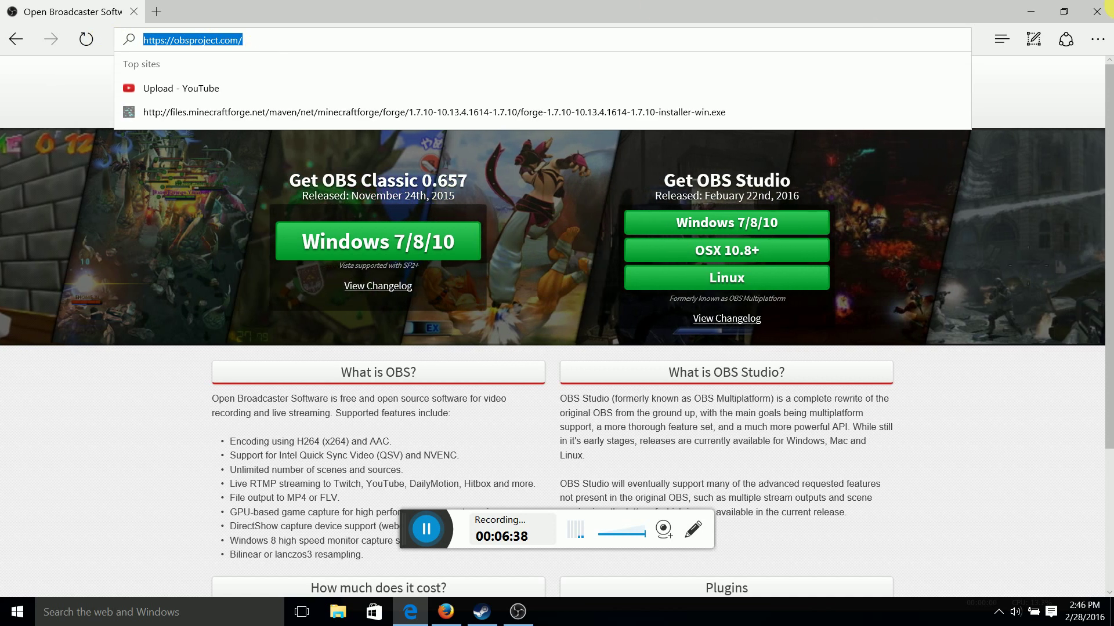
left_click(1105, 10)
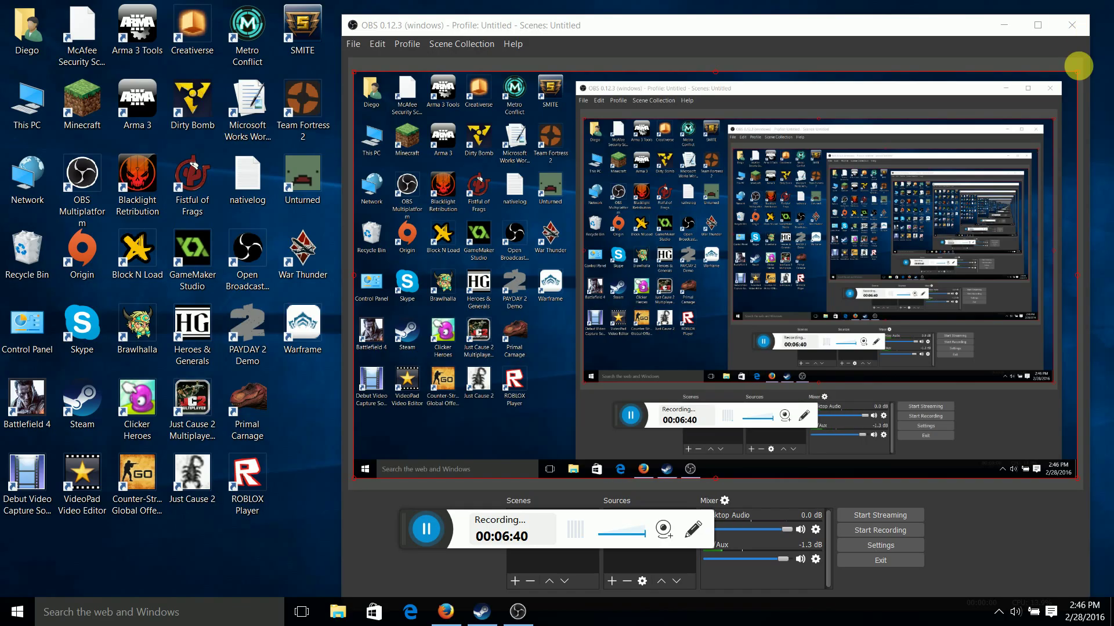